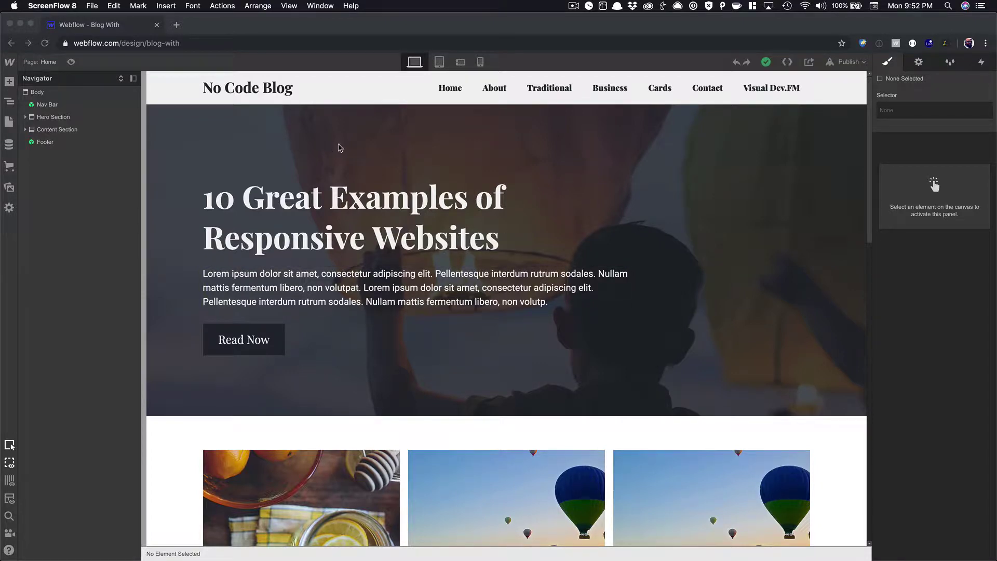
- Select the hero's Collection List and view its settings: Blog Posts source, Featured? filter, 1-item limit
left_click(532, 188)
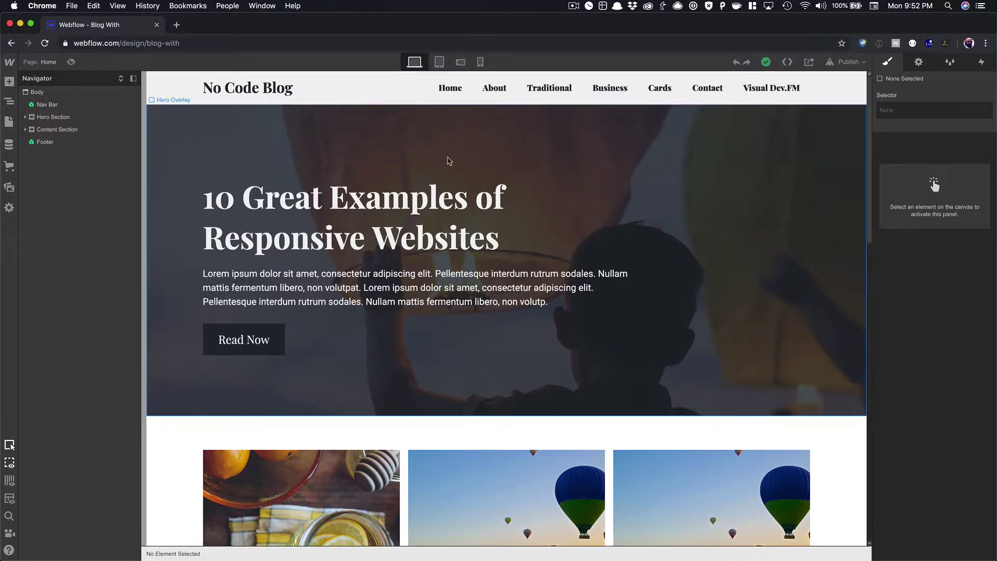
left_click(349, 145)
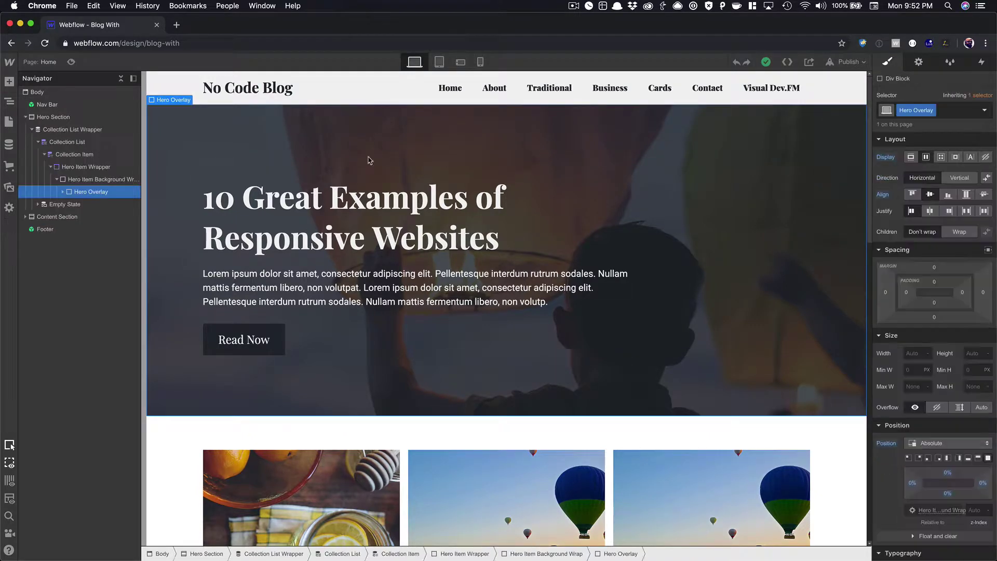
left_click(64, 143)
left_click(39, 144)
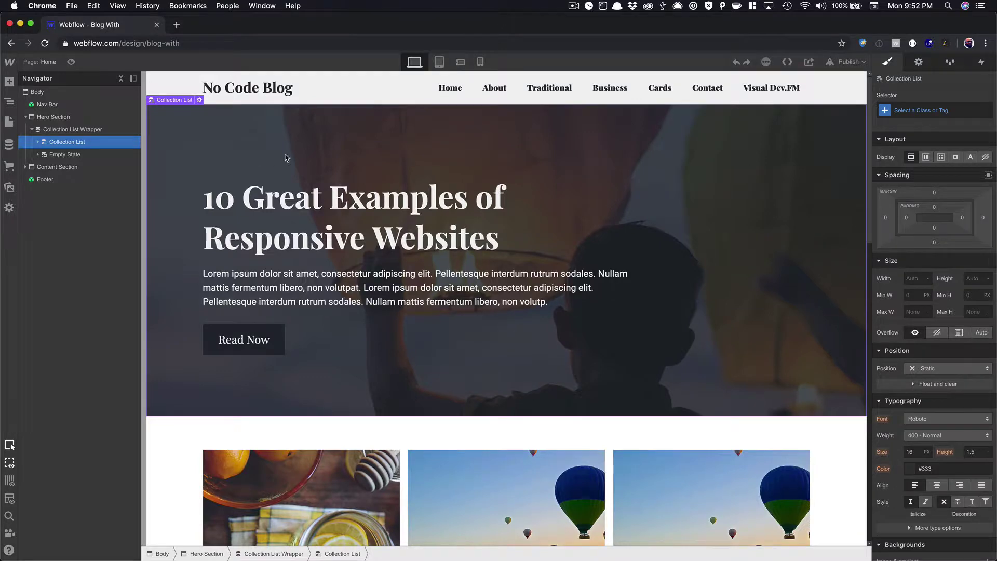
left_click(918, 63)
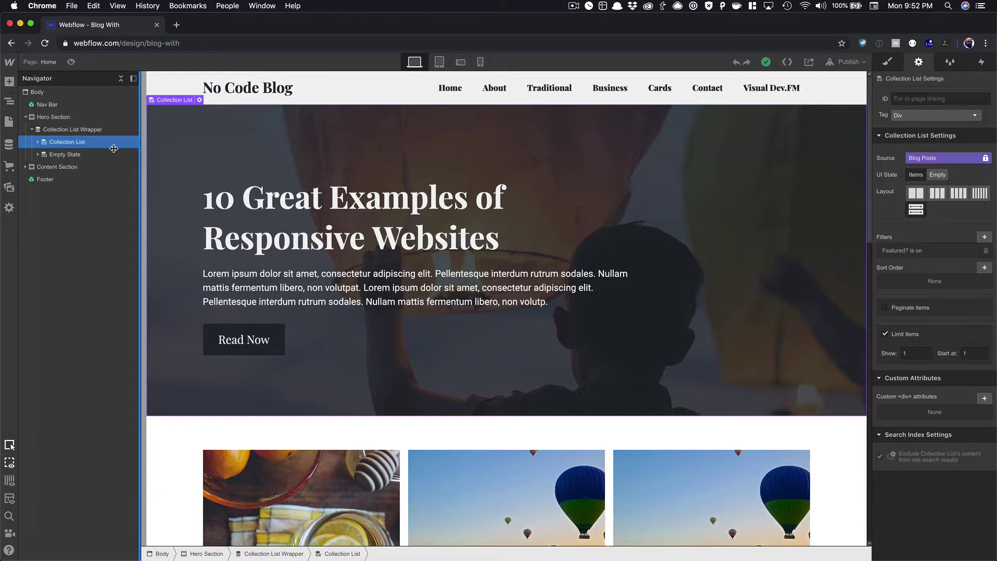
left_click(14, 149)
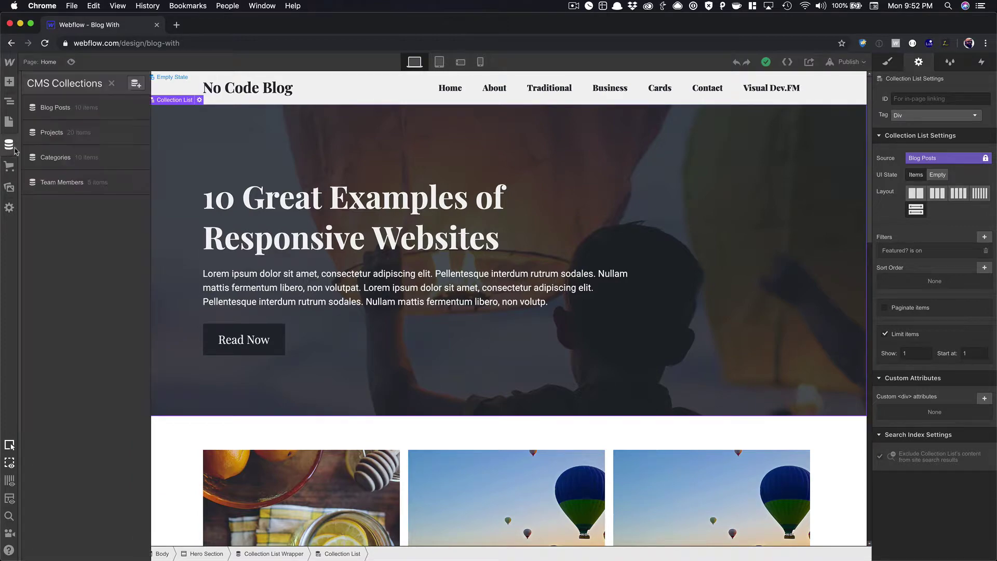
left_click(110, 117)
left_click(301, 130)
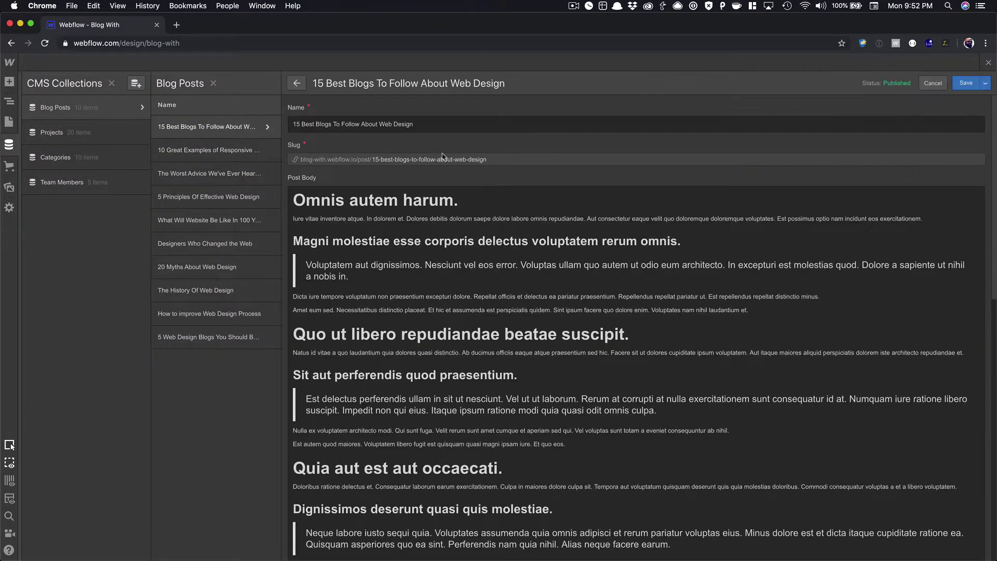
scroll(493, 155, "down", 10)
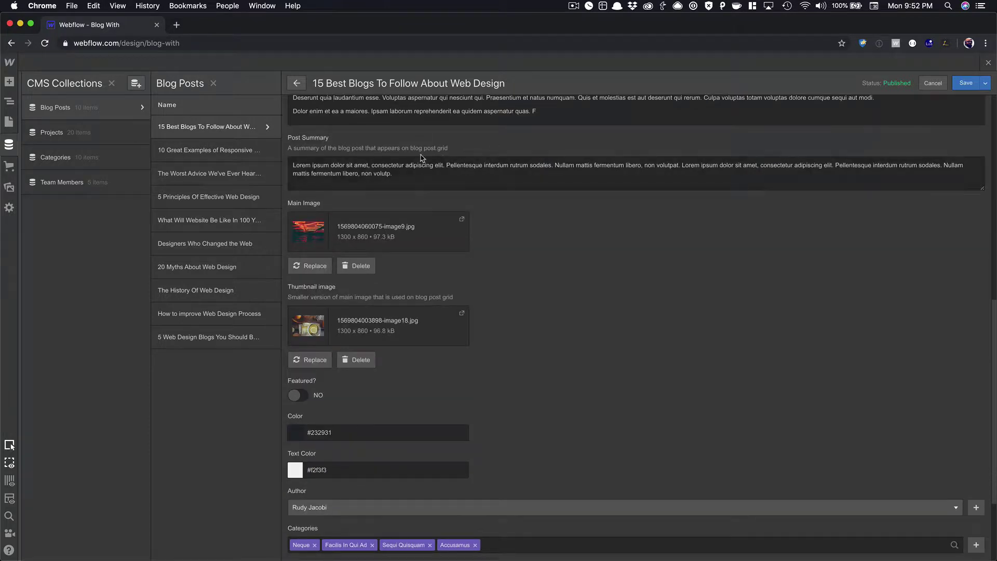
scroll(404, 259, "down", 4)
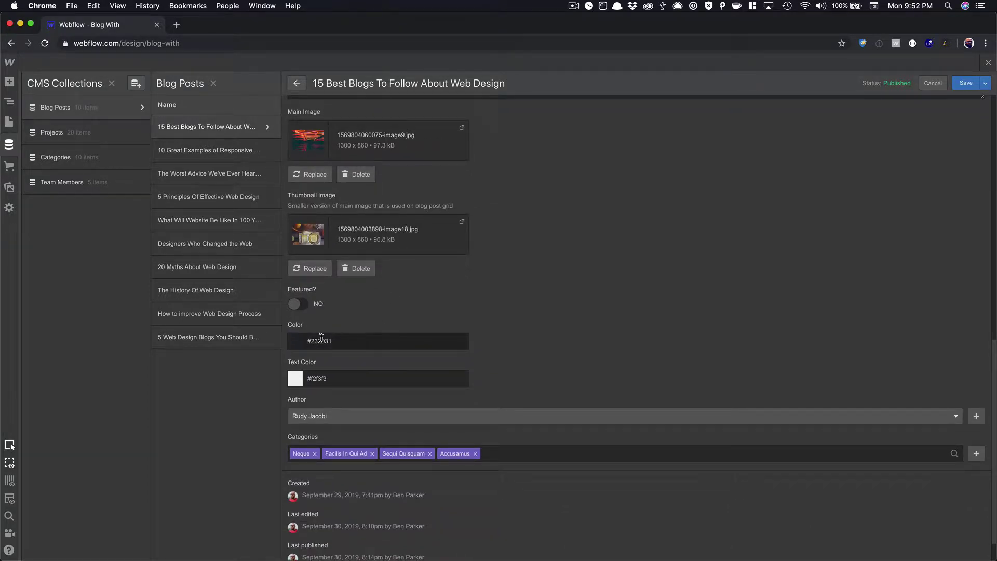
scroll(350, 367, "down", 2)
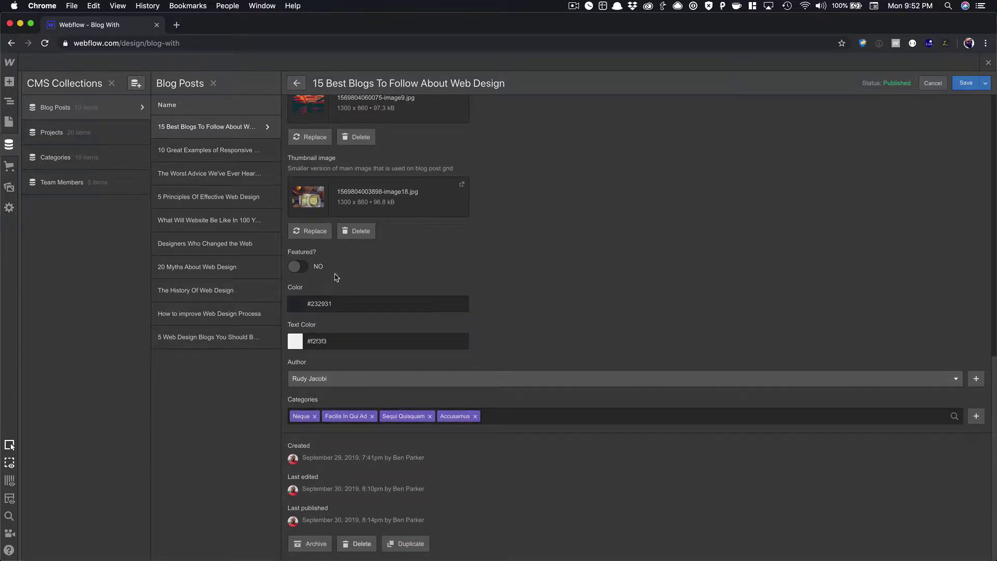
- Close the post editor, select the hero overlay layer, and scroll down the Home canvas
left_click(989, 63)
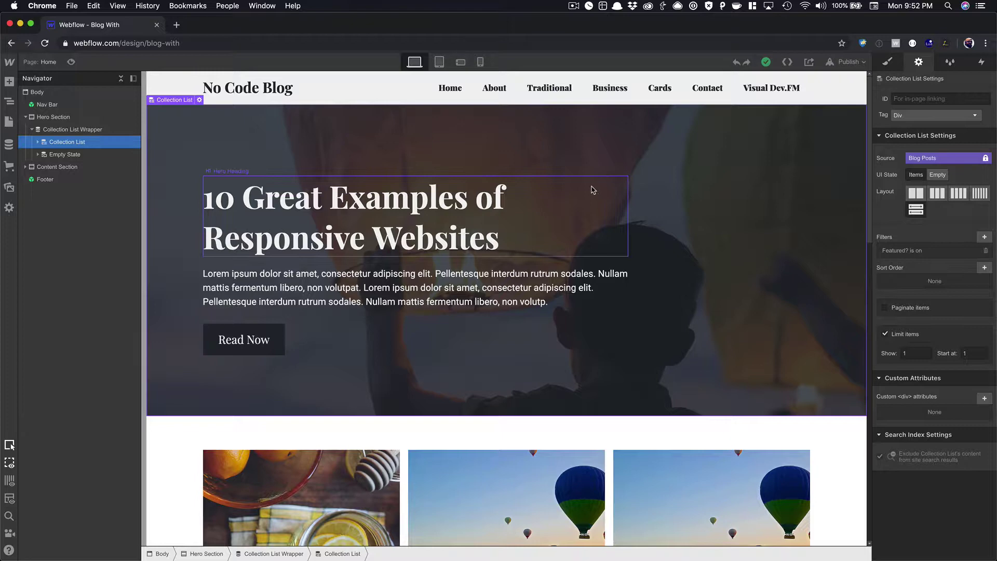
left_click(553, 146)
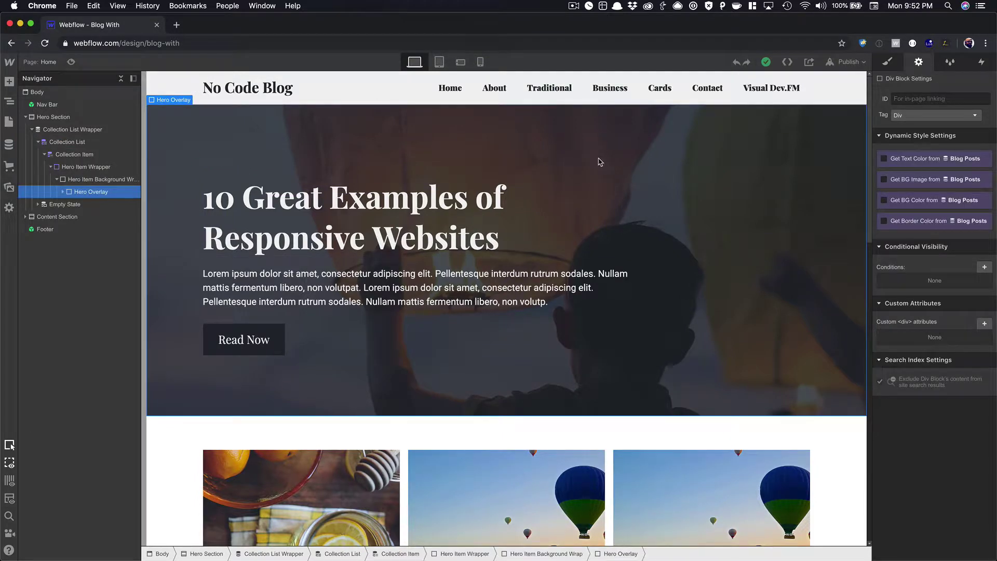
scroll(600, 163, "down", 3)
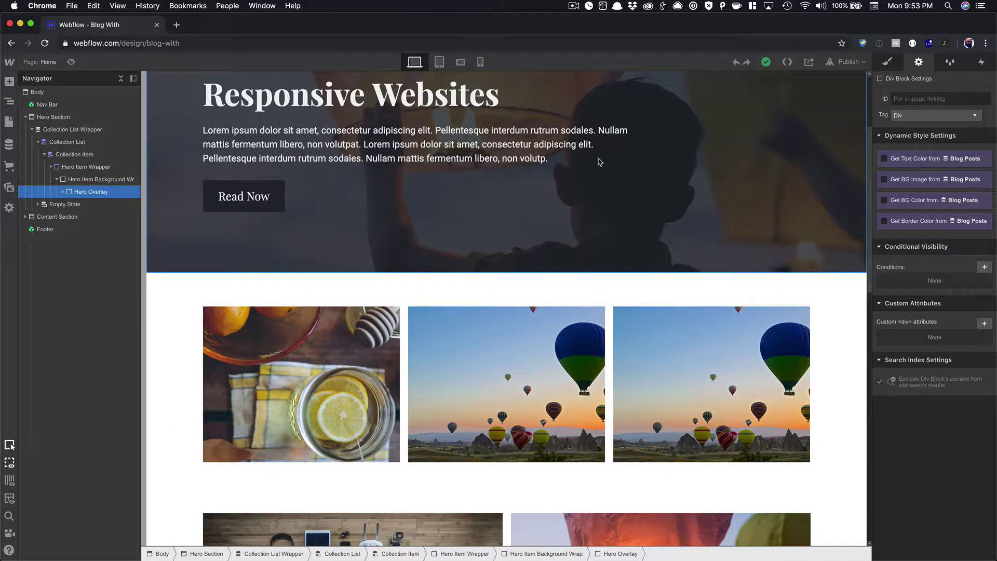
scroll(600, 162, "down", 3)
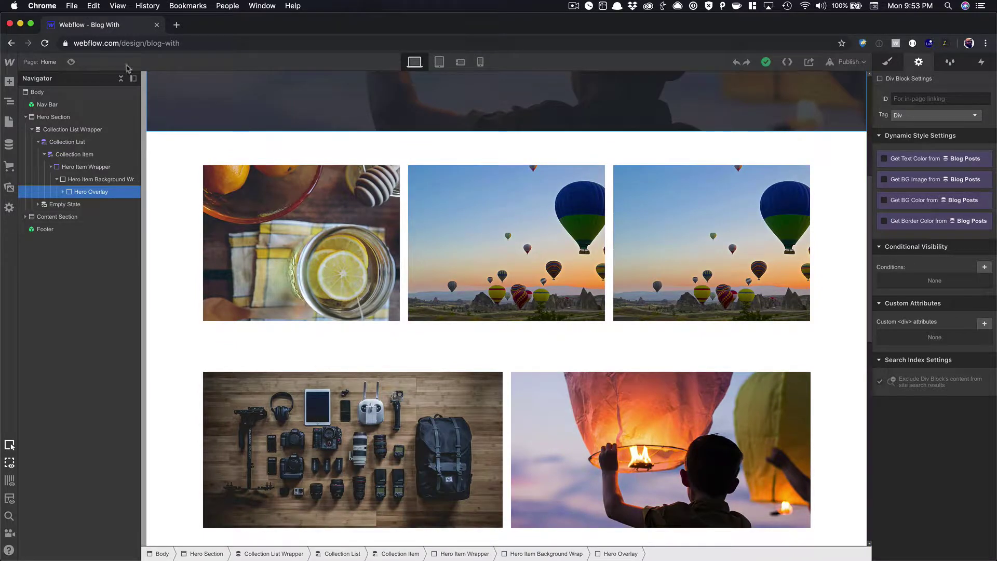
- Preview the Home page and hover each blog card to check its overlay
left_click(71, 62)
scroll(395, 174, "down", 8)
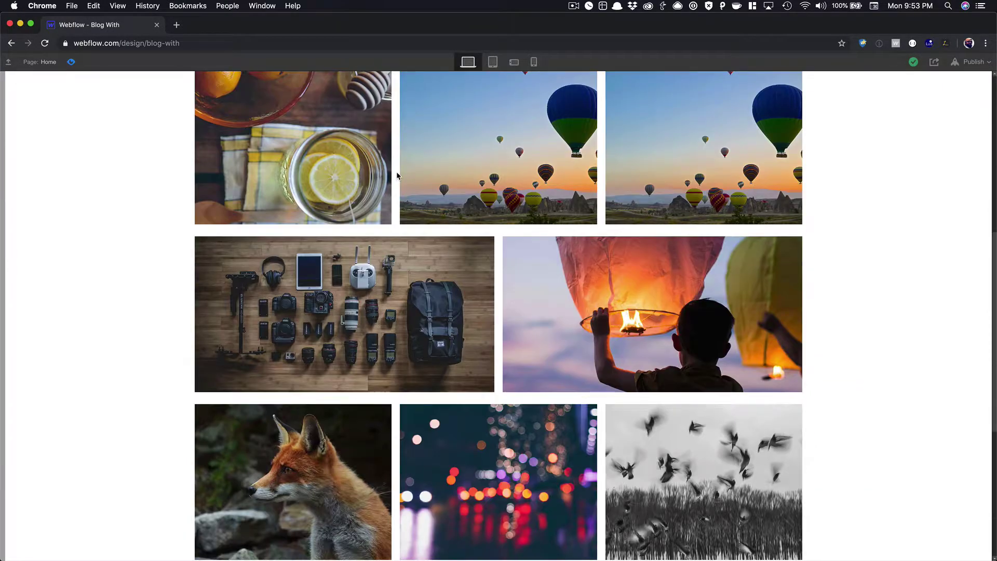
mouse_move(560, 157)
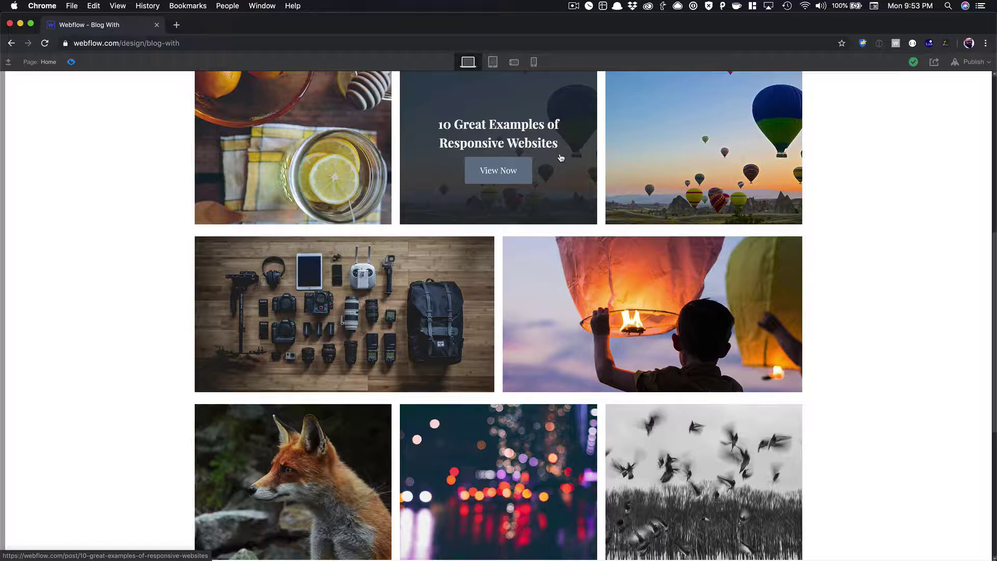
scroll(561, 157, "up", 2)
mouse_move(731, 164)
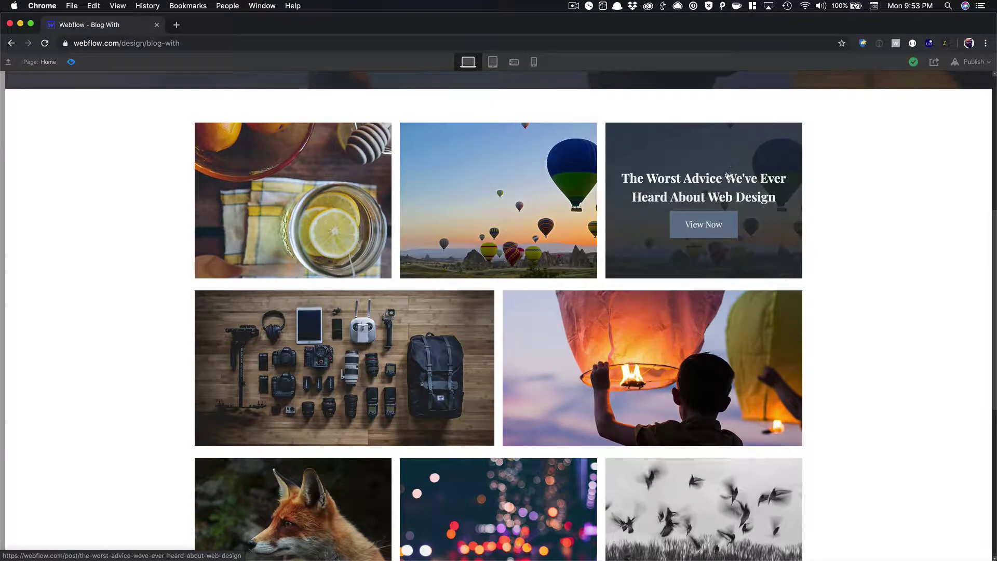
scroll(712, 229, "down", 8)
mouse_move(639, 166)
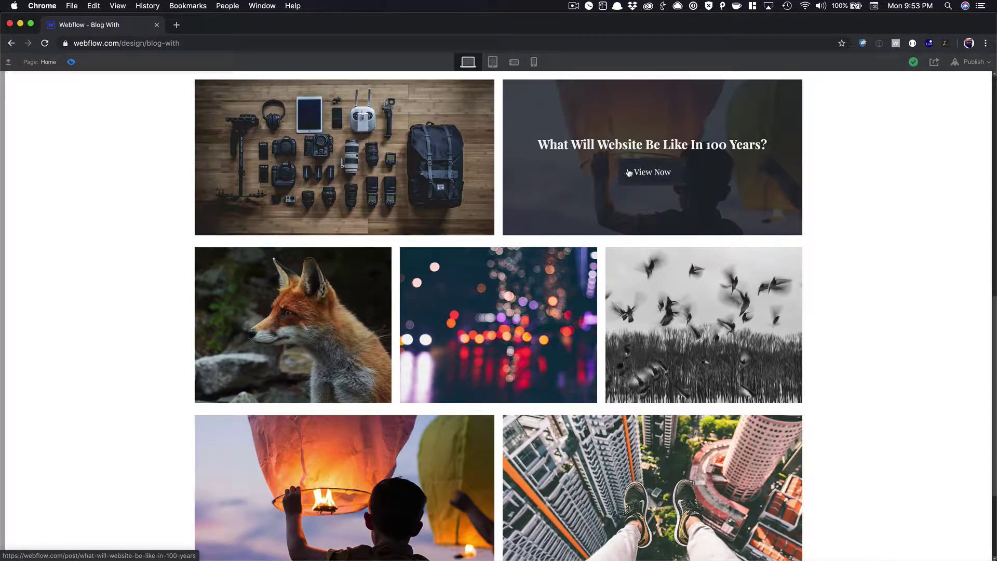
scroll(291, 228, "down", 2)
mouse_move(668, 312)
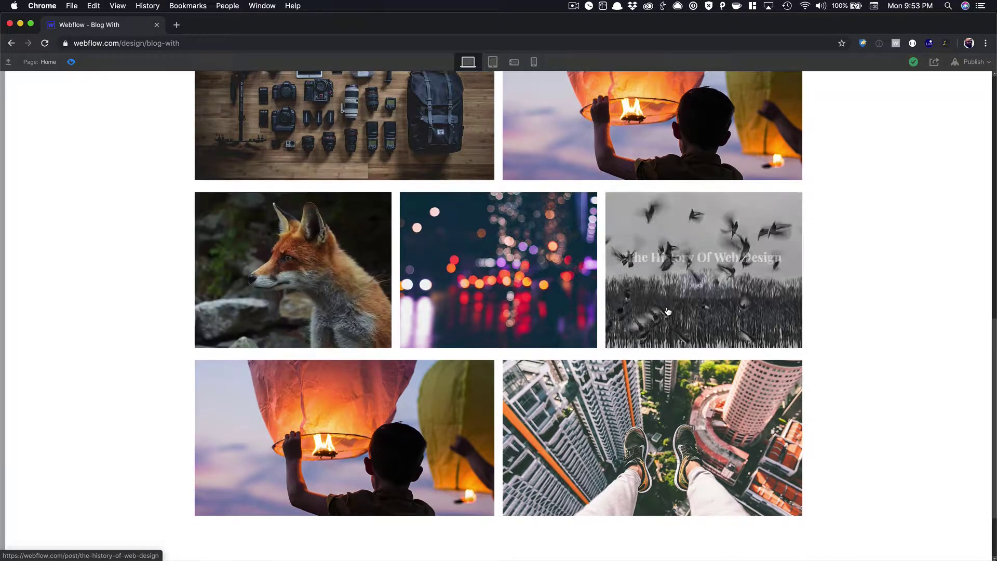
scroll(668, 312, "down", 3)
scroll(727, 379, "up", 20)
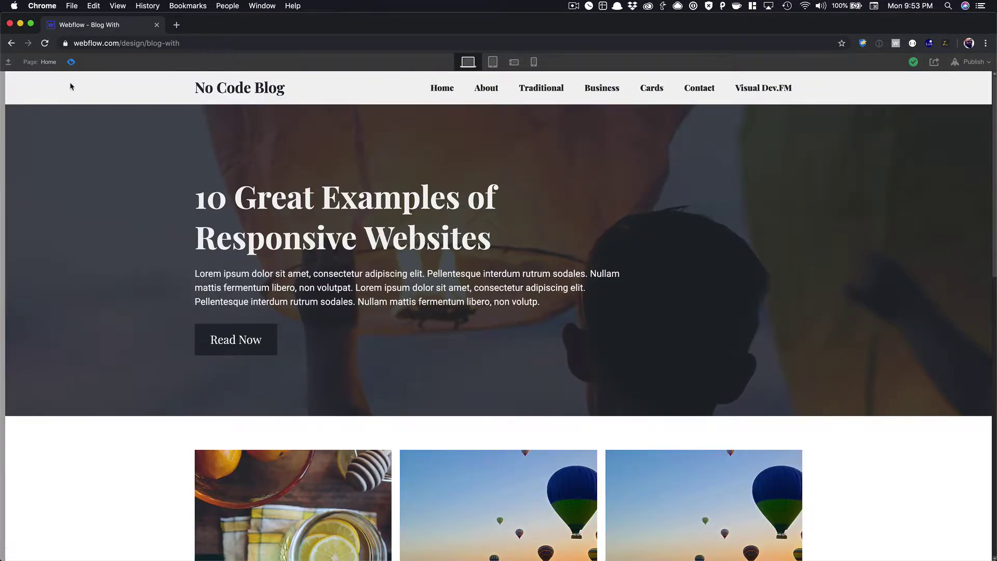
- Leave preview and open the Traditional Layout page from the Pages panel
left_click(71, 62)
left_click(8, 121)
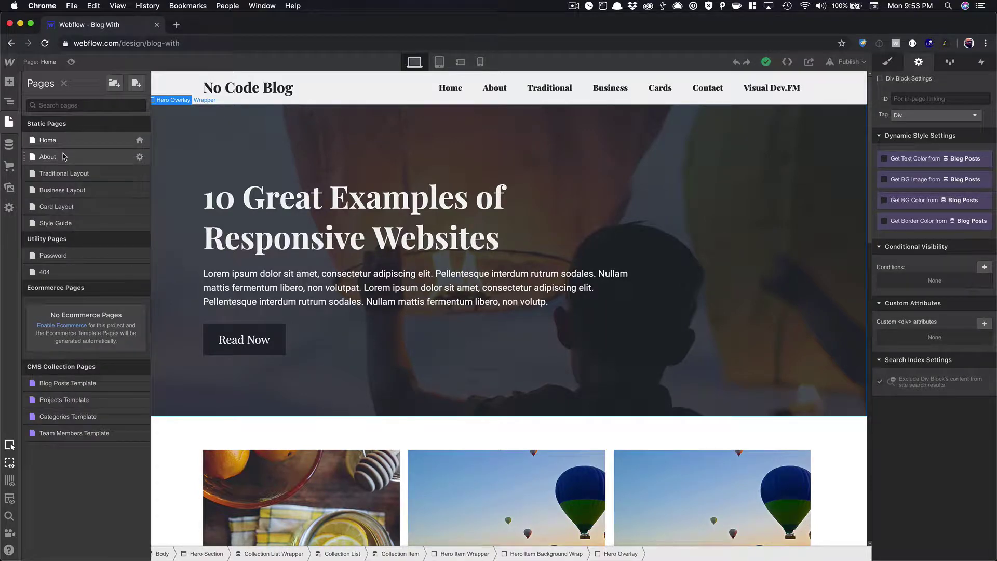
left_click(63, 175)
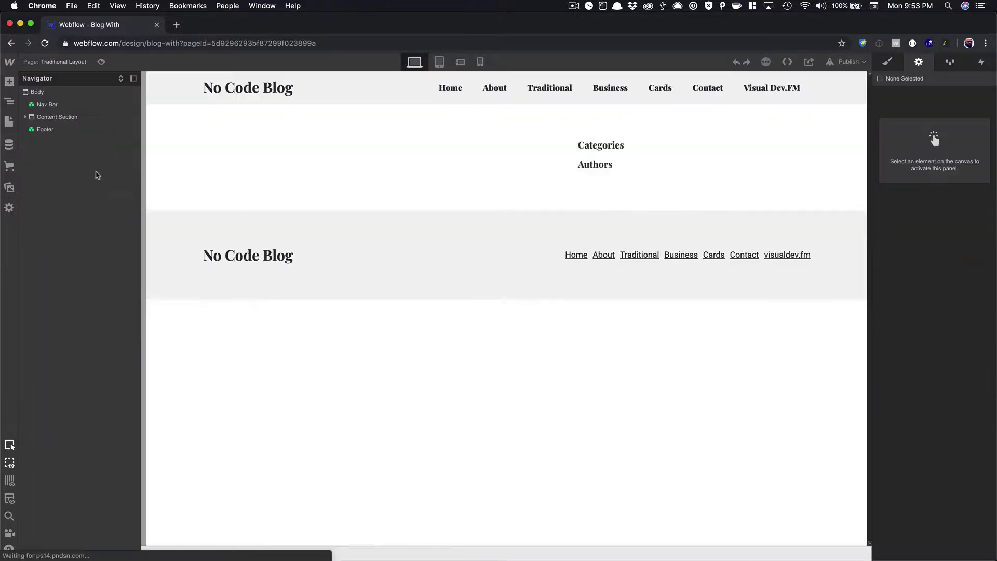
- Preview Traditional Layout, scrolling its post list and sidebars, then return to the designer
left_click(102, 62)
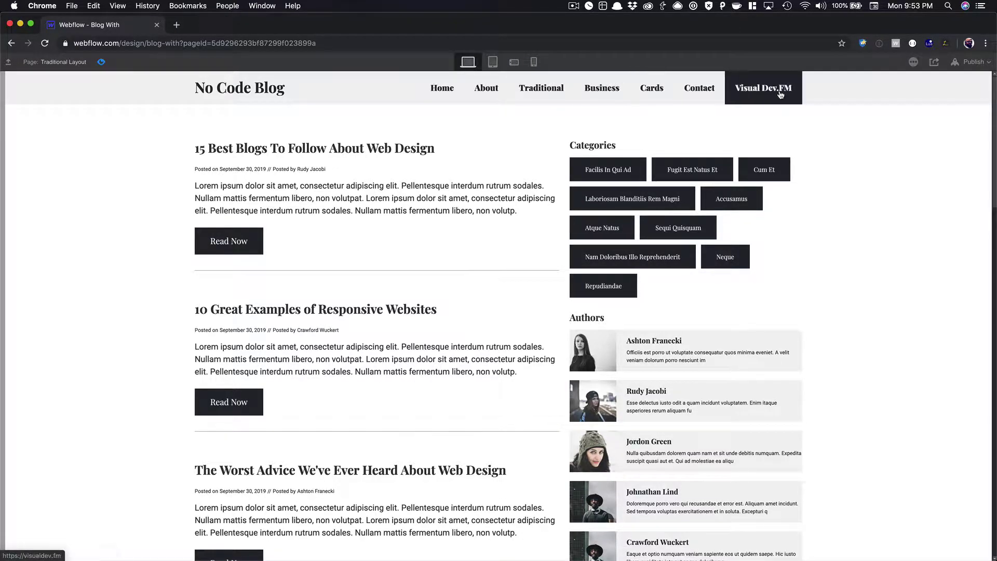
scroll(308, 152, "down", 4)
scroll(308, 153, "up", 4)
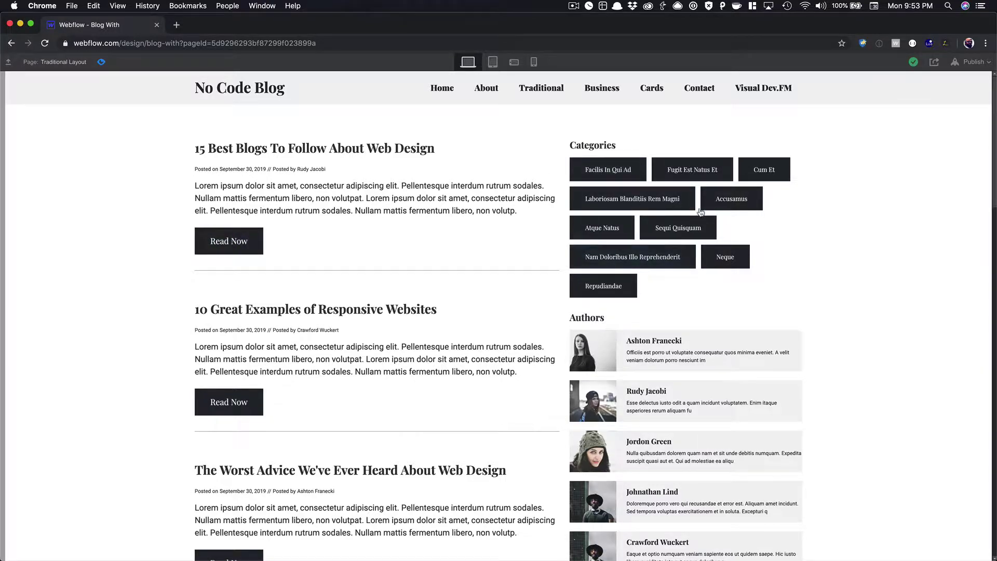
scroll(682, 250, "down", 15)
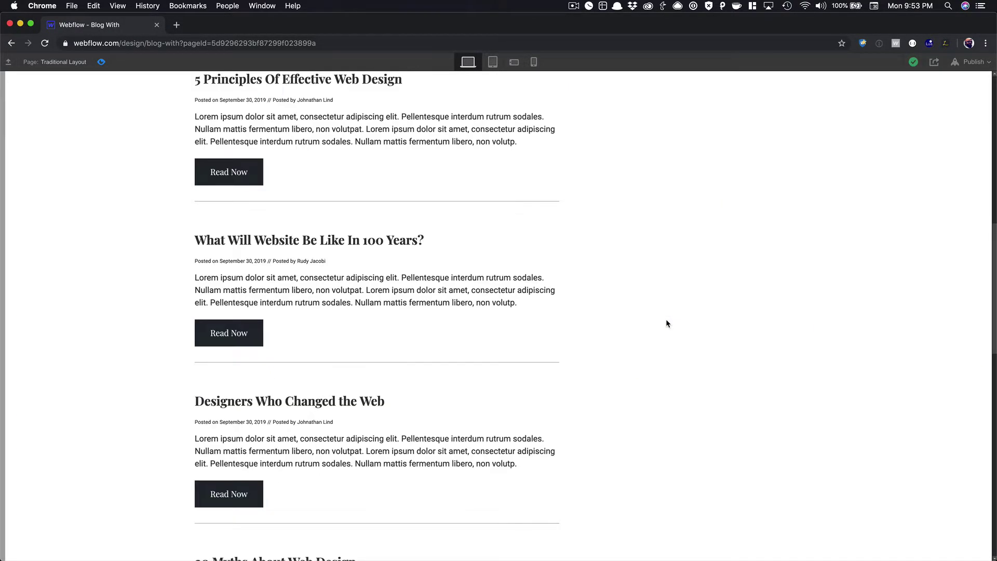
scroll(666, 318, "down", 10)
scroll(665, 316, "up", 20)
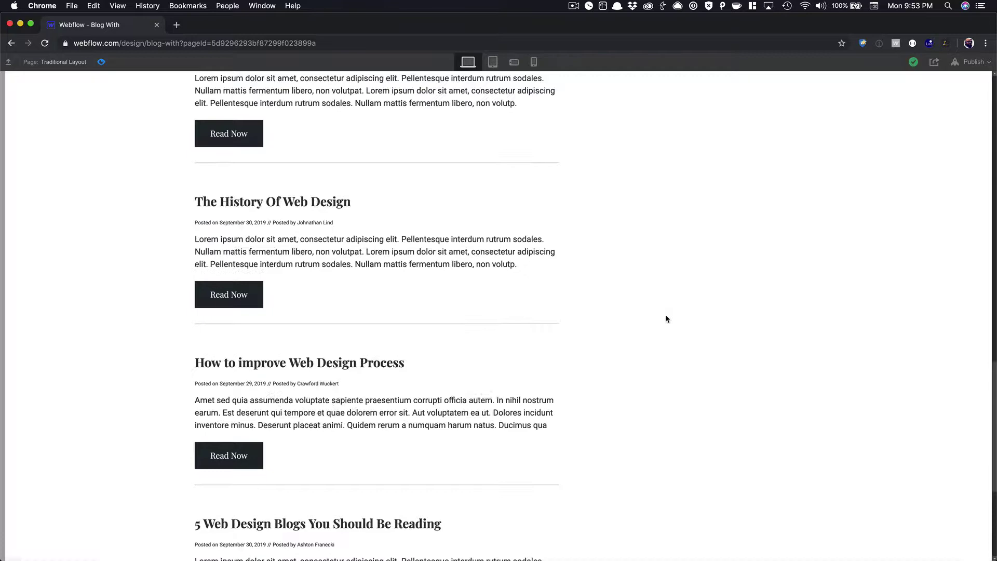
left_click(101, 62)
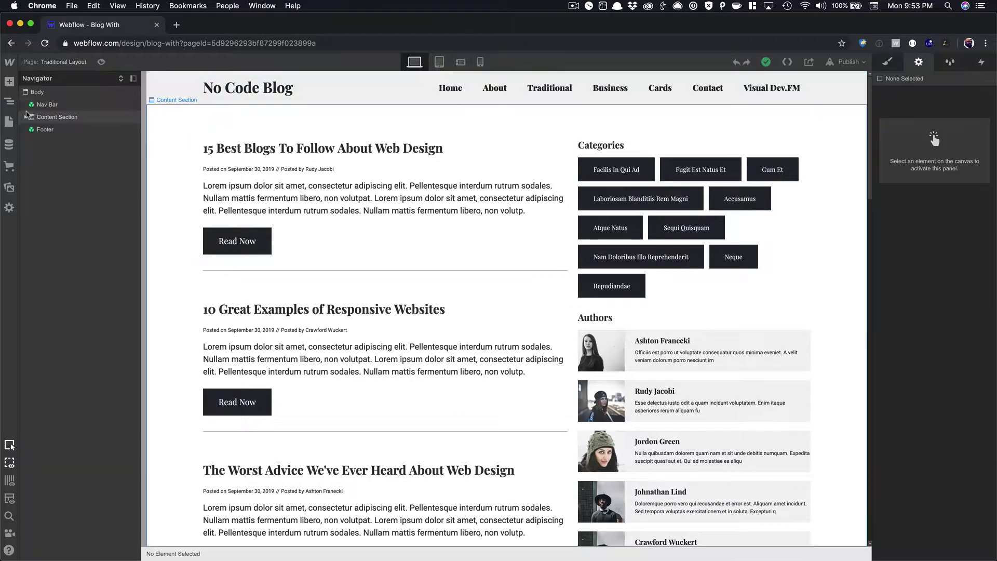
- Open the Business Layout page and switch it into preview
left_click(9, 121)
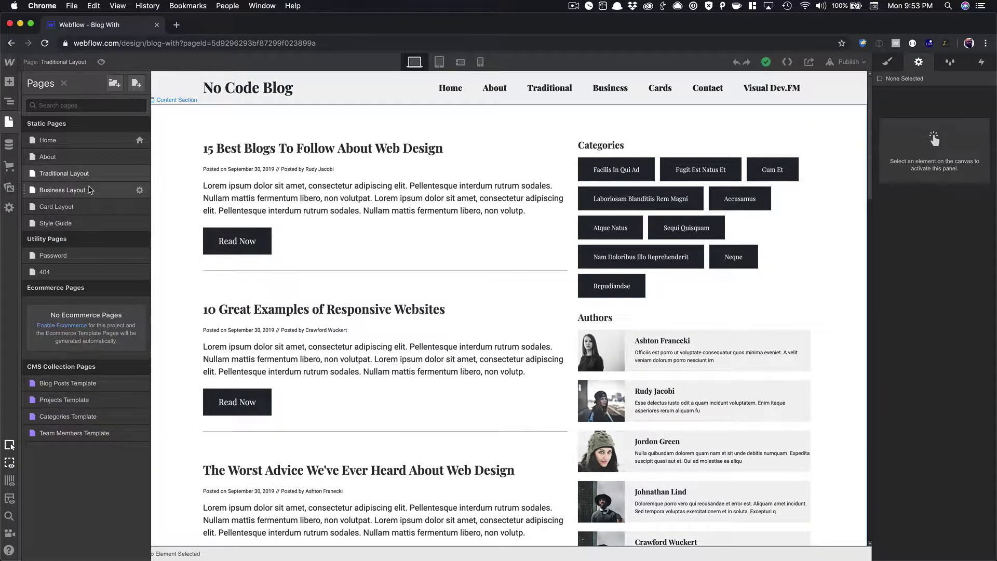
left_click(62, 190)
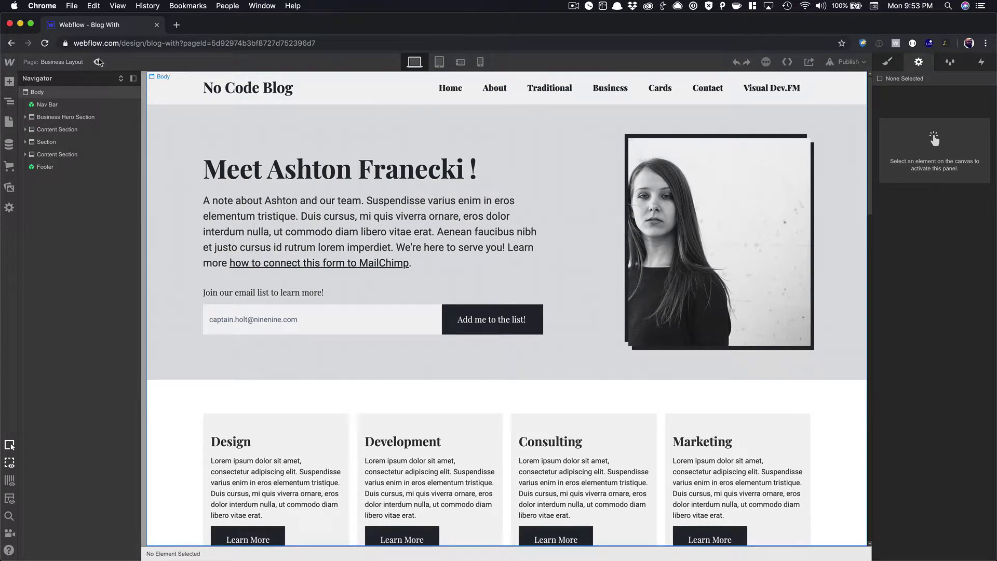
left_click(99, 62)
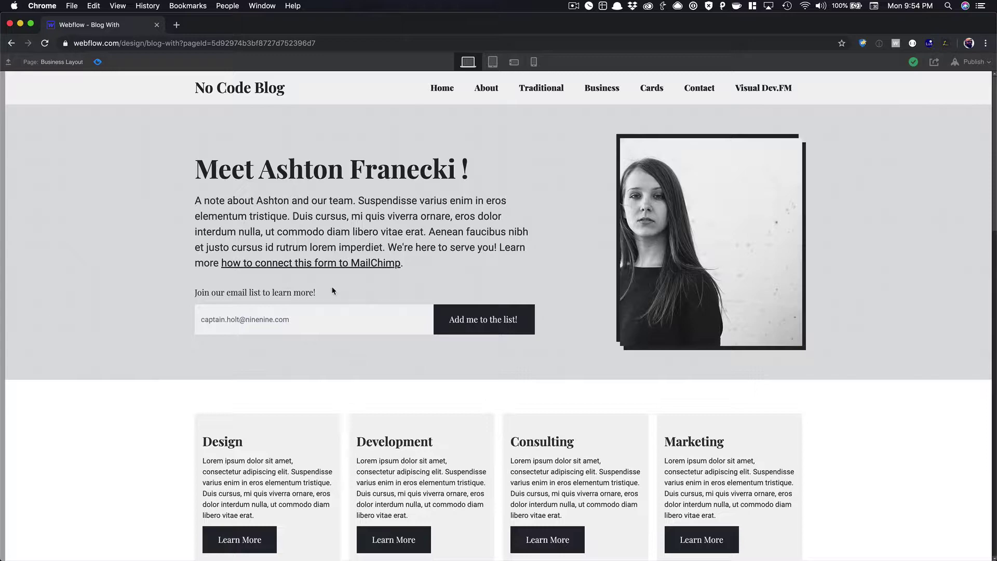
- Scroll through the blog posts and Meet Our Team section to the footer, then exit preview
scroll(333, 289, "down", 5)
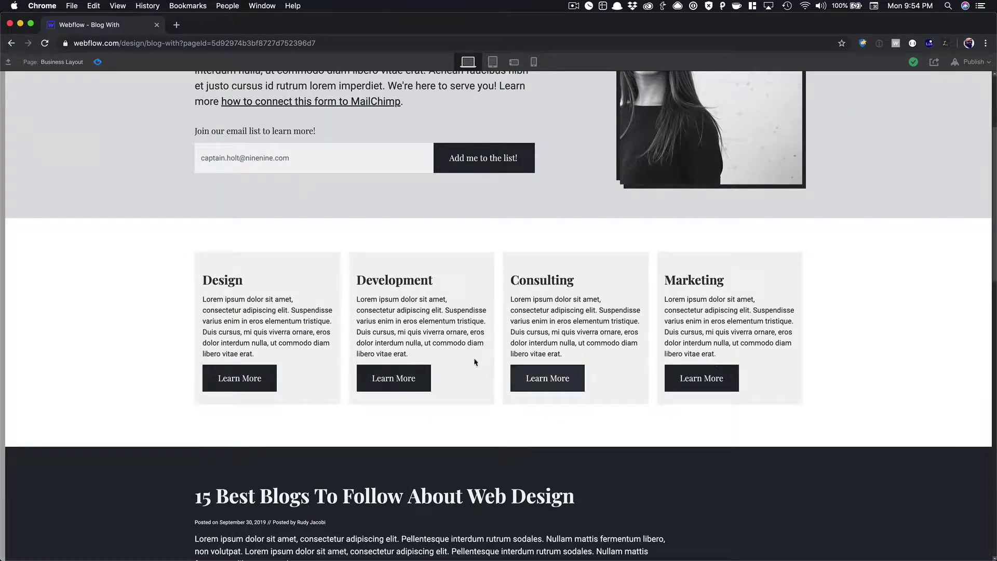
scroll(334, 337, "down", 7)
scroll(334, 337, "down", 4)
scroll(349, 280, "up", 1)
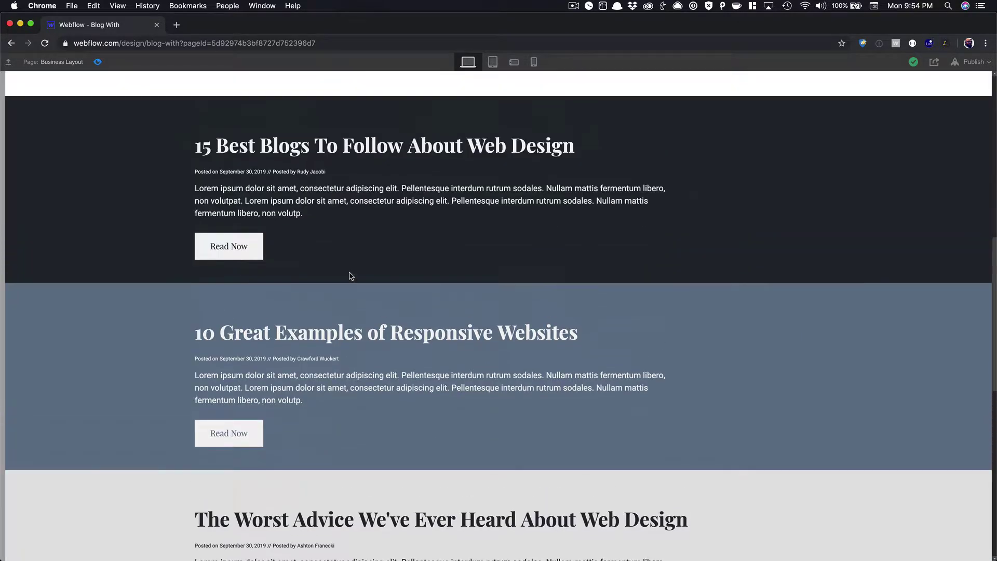
scroll(599, 198, "down", 1)
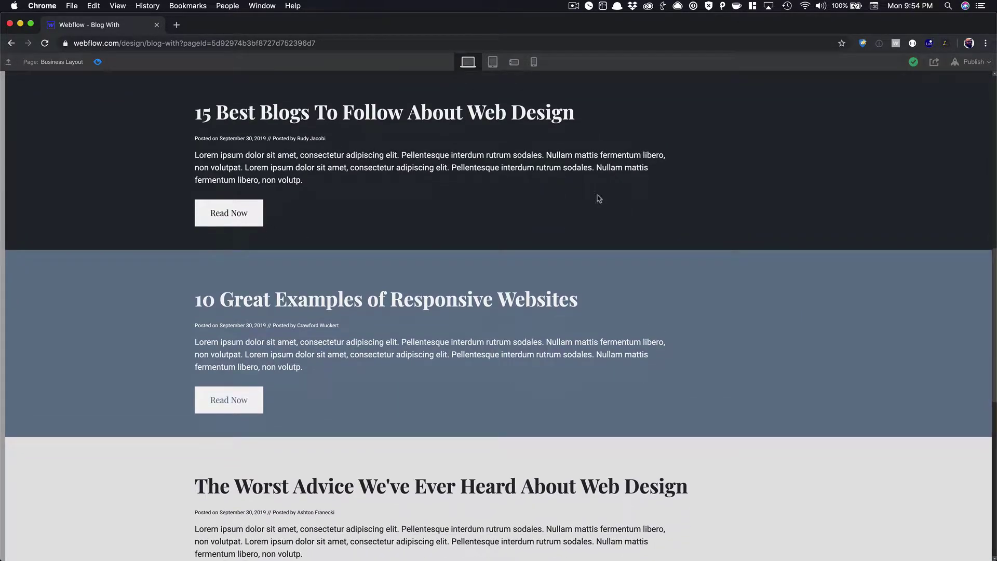
scroll(532, 194, "down", 1)
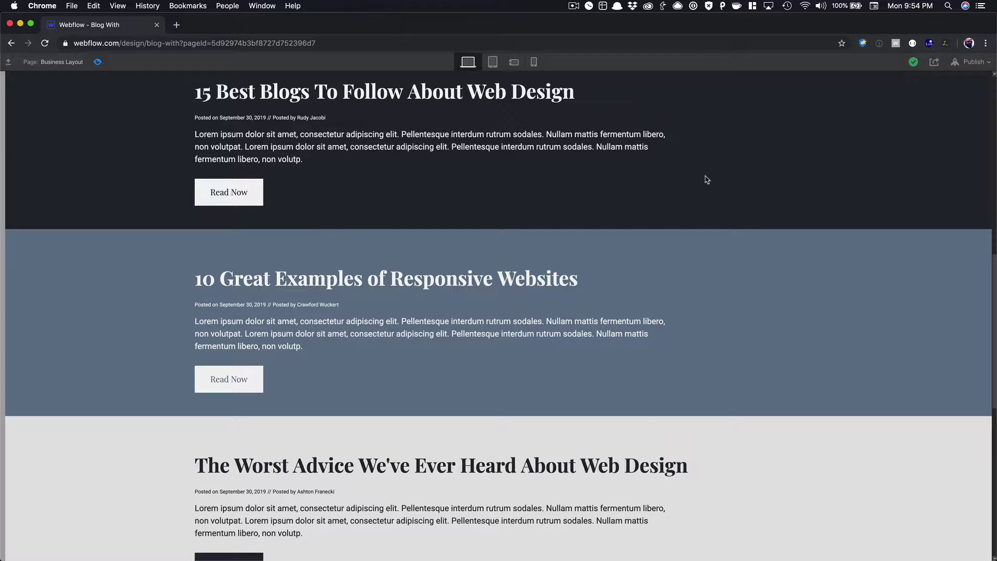
scroll(705, 179, "down", 6)
scroll(706, 179, "down", 3)
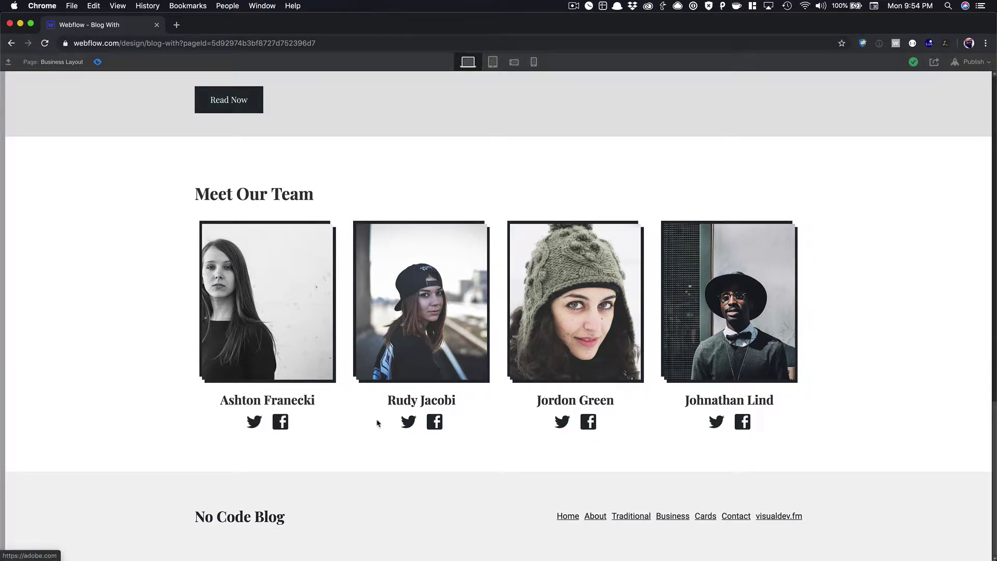
left_click(405, 418)
left_click(97, 62)
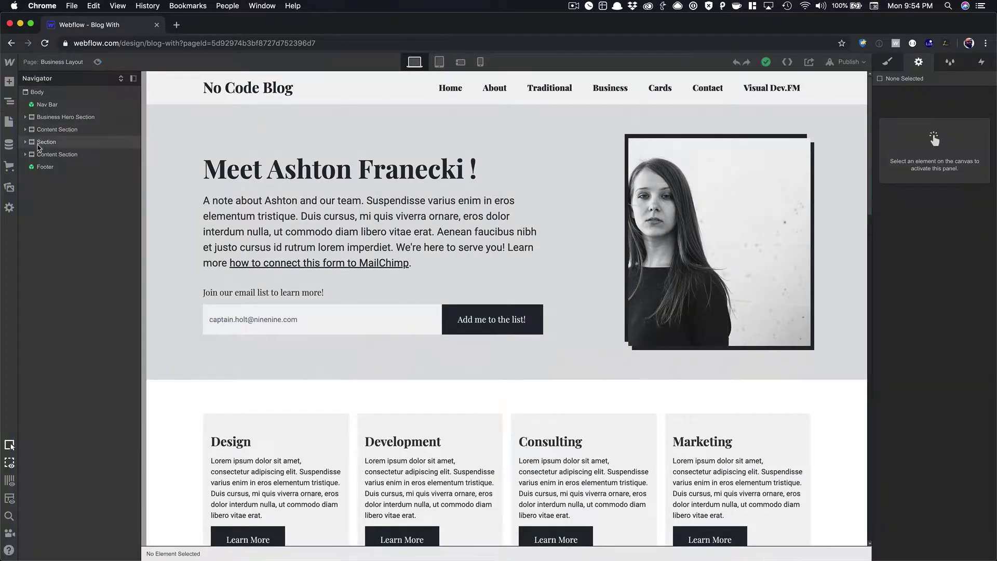
- Open the Card Layout page in preview and scroll through its blog card grid
left_click(9, 122)
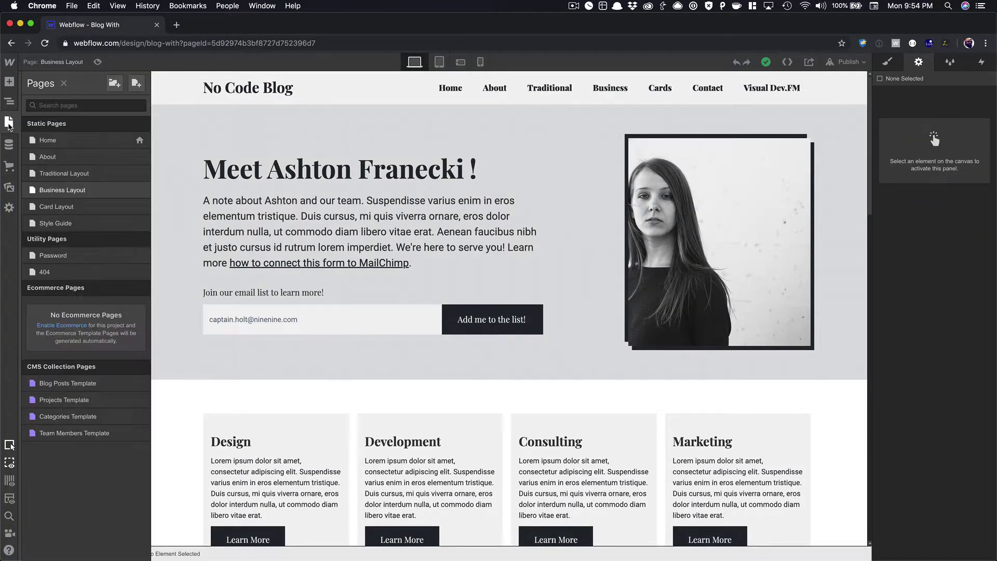
left_click(58, 208)
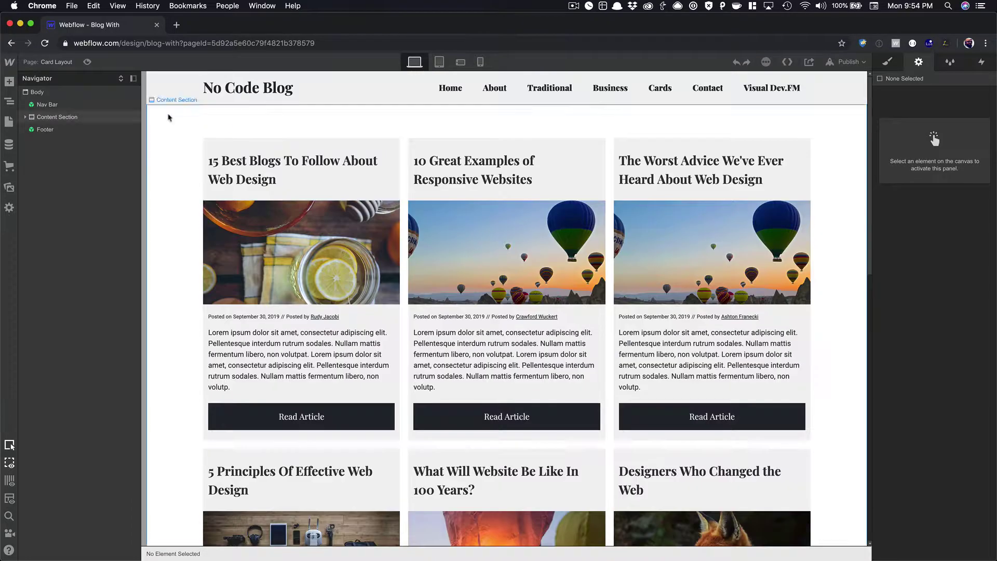
left_click(87, 62)
scroll(289, 150, "down", 2)
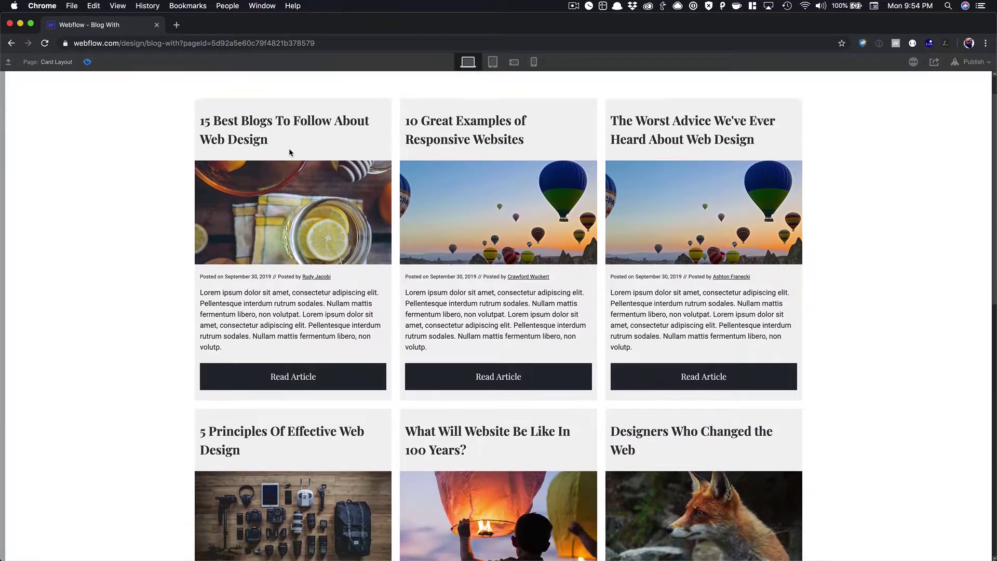
scroll(289, 150, "down", 6)
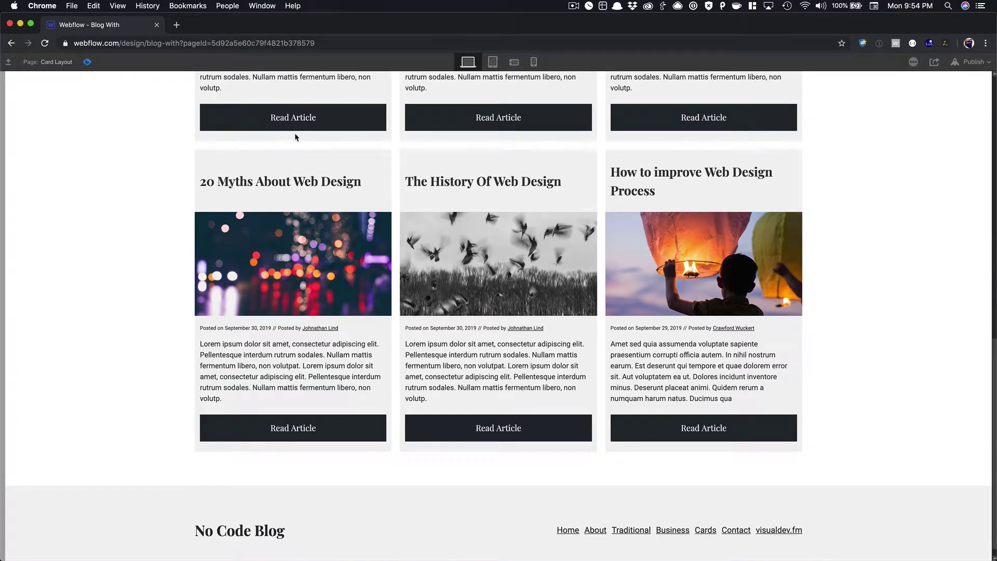
scroll(488, 151, "up", 8)
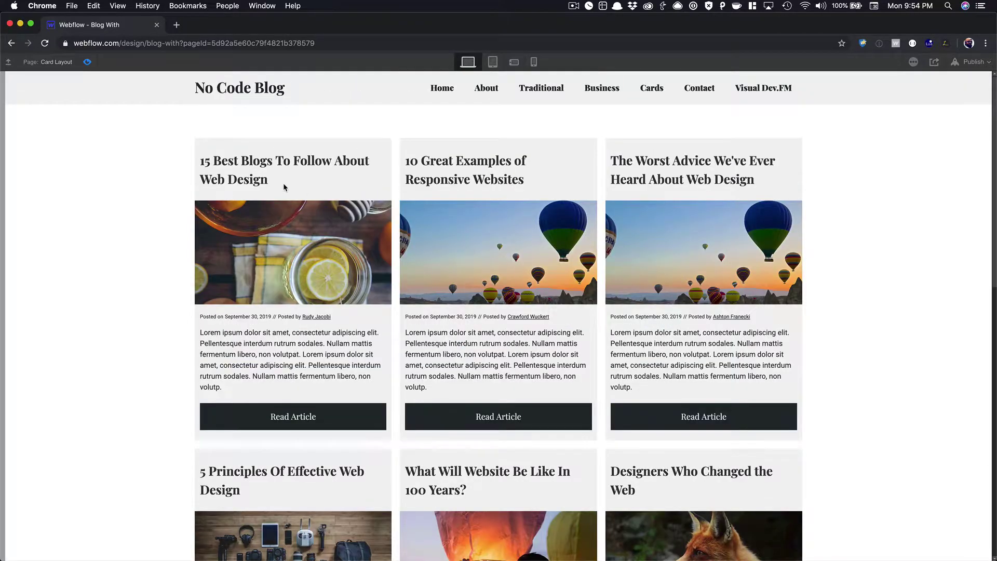
scroll(693, 194, "down", 1)
scroll(671, 207, "up", 1)
- View the grid at tablet portrait, tablet landscape and phone widths, then desktop, and exit preview
left_click(493, 62)
left_click(514, 62)
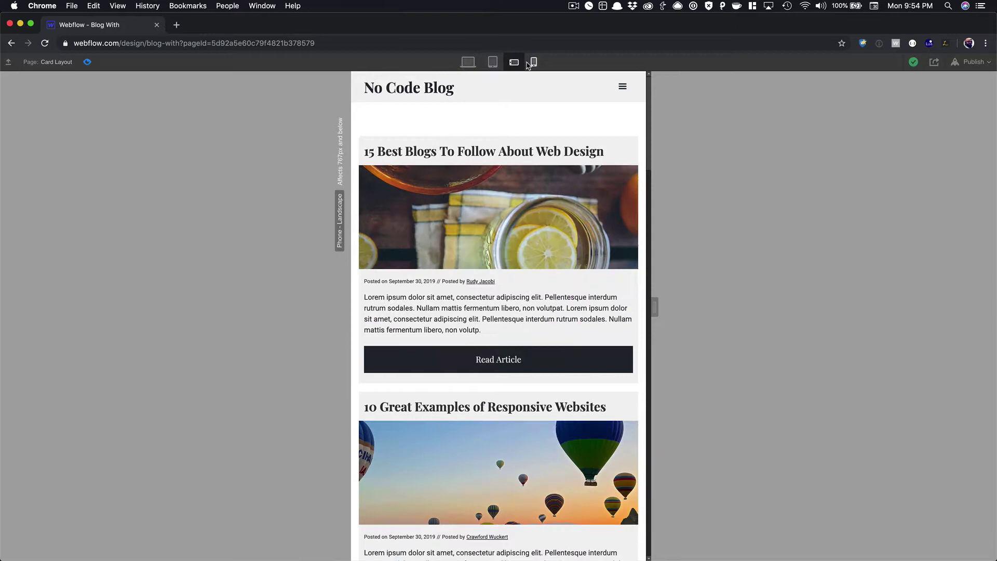
left_click(534, 62)
scroll(522, 127, "down", 15)
scroll(521, 123, "up", 15)
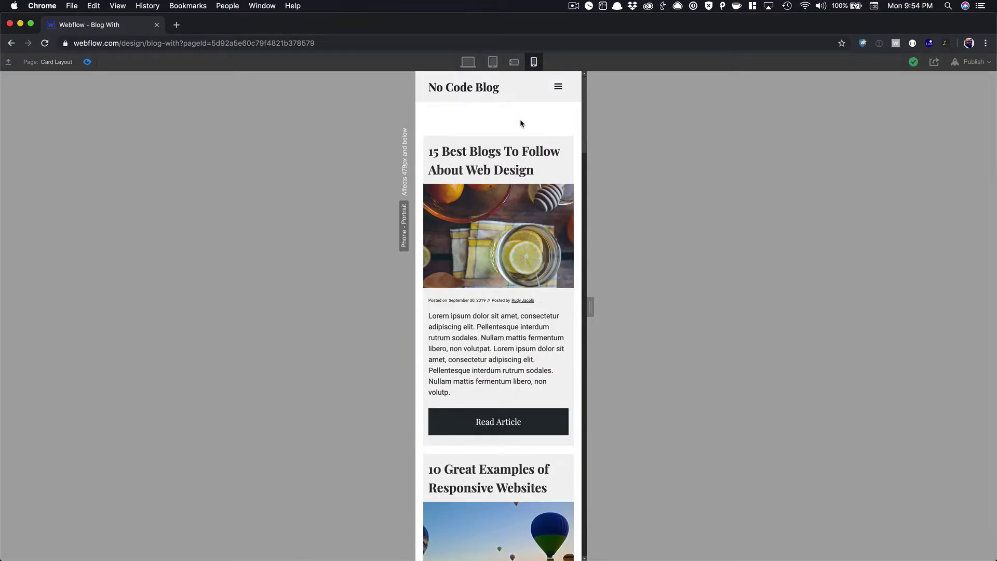
left_click(476, 62)
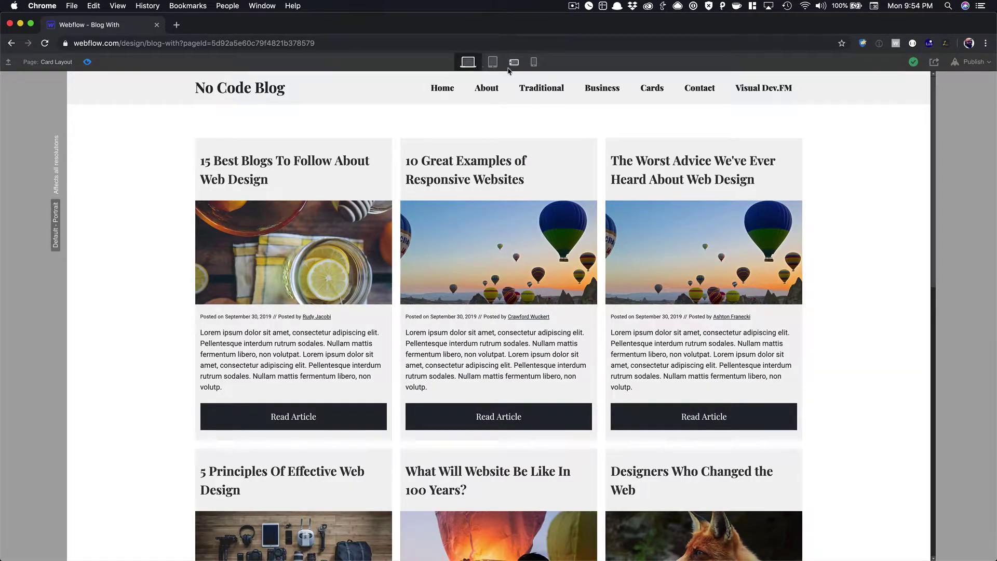
left_click(87, 62)
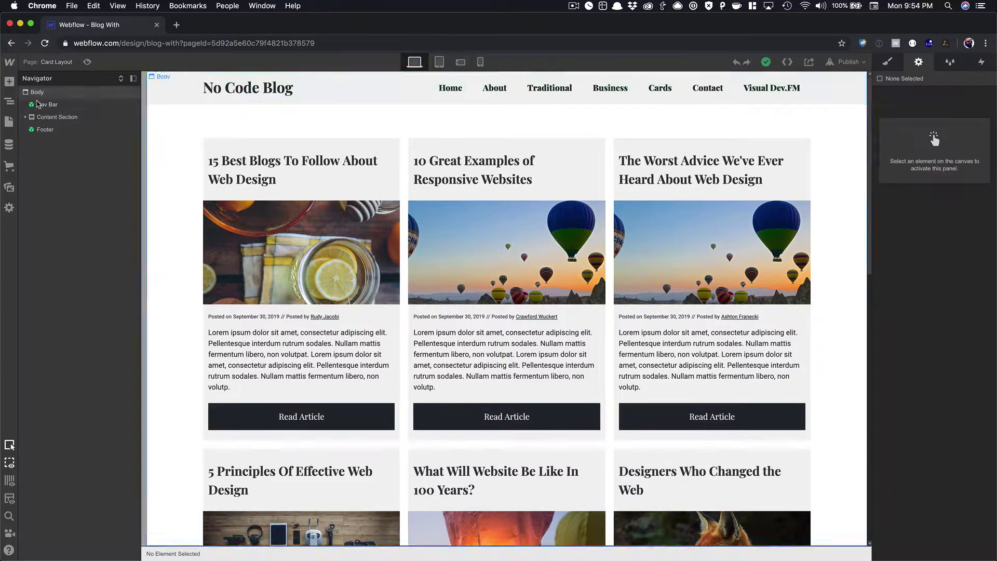
- Open the Style Guide page and scroll through its samples
left_click(9, 121)
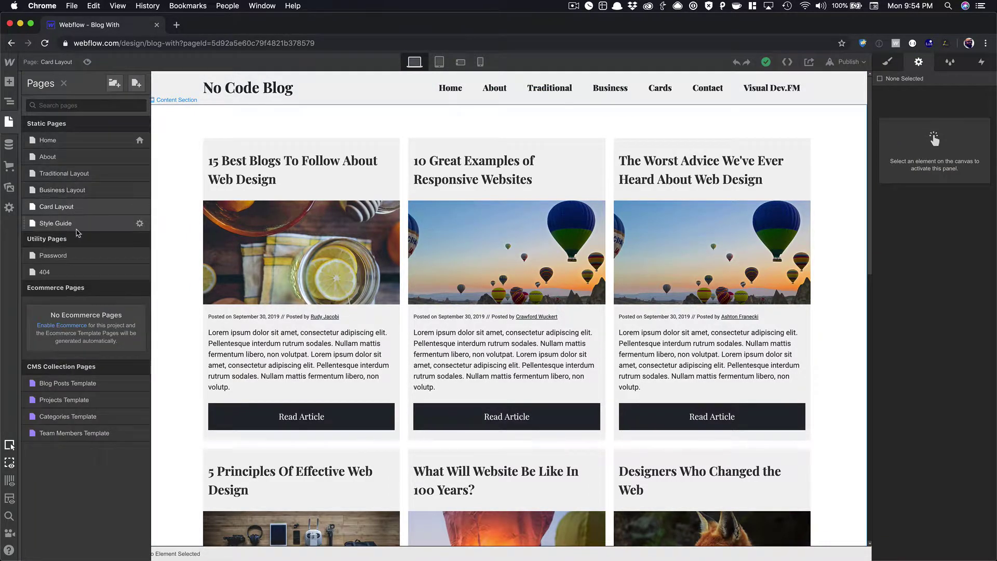
left_click(142, 227)
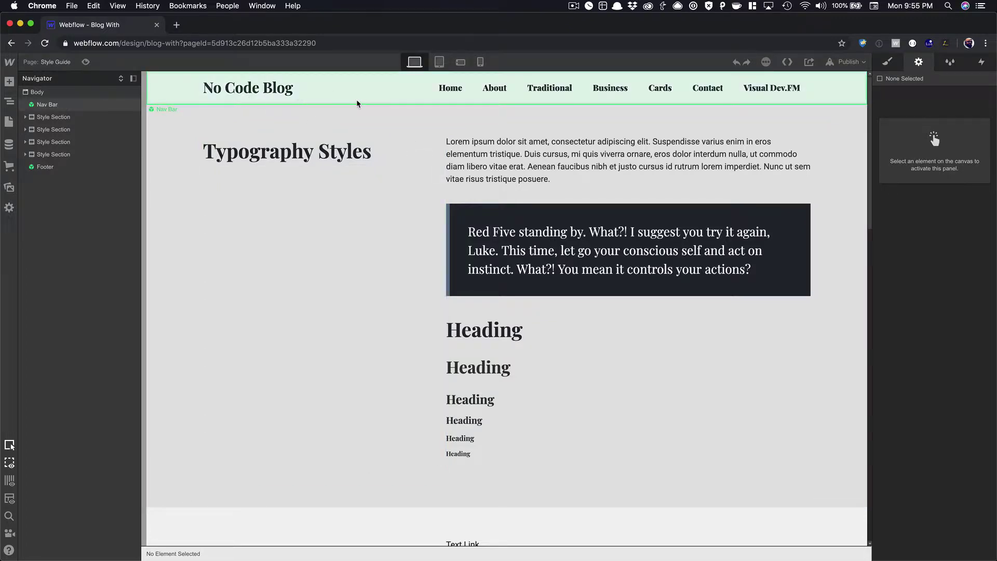
scroll(357, 103, "down", 20)
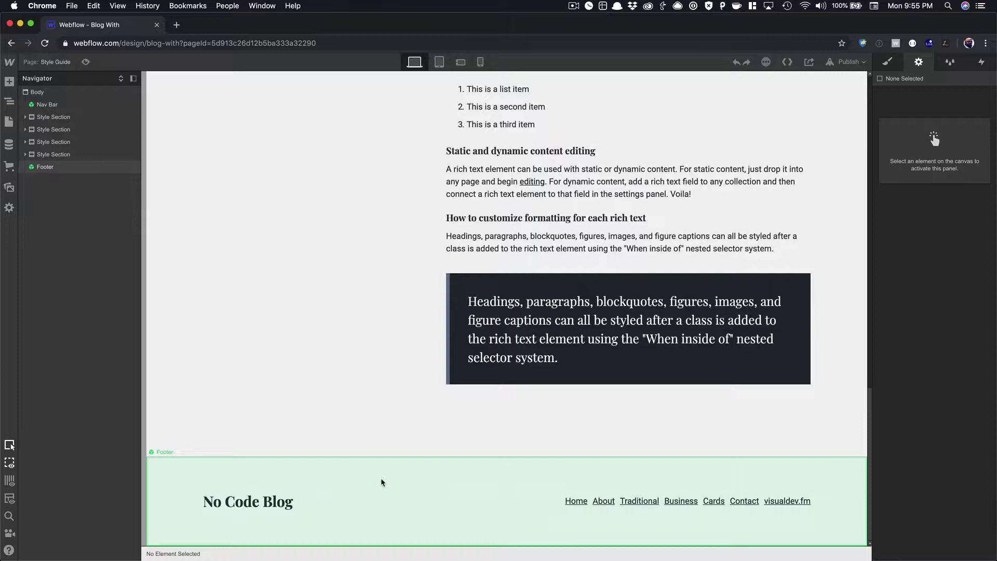
scroll(384, 476, "up", 20)
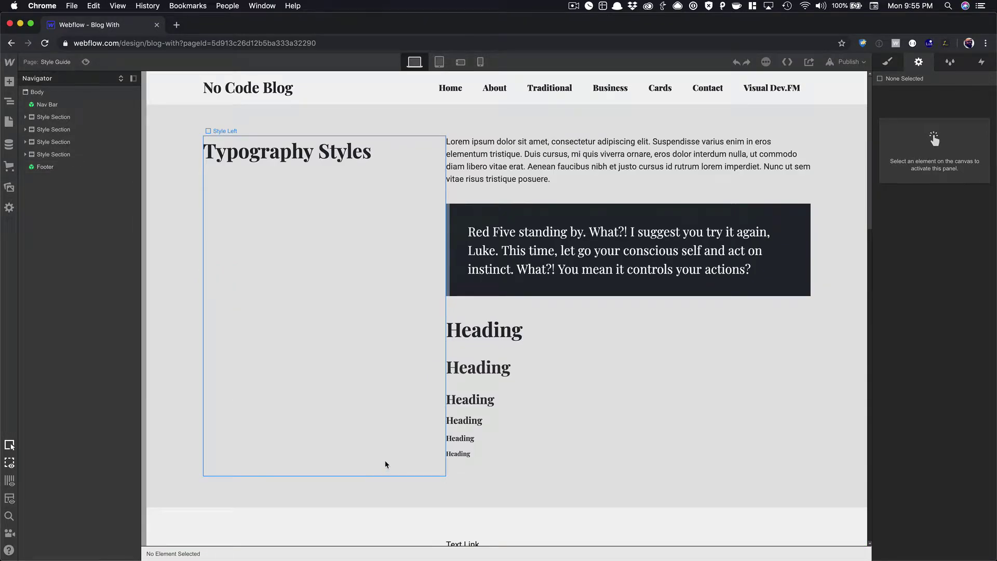
- Select the intro paragraph and inspect the All Paragraphs tag style
left_click(319, 229)
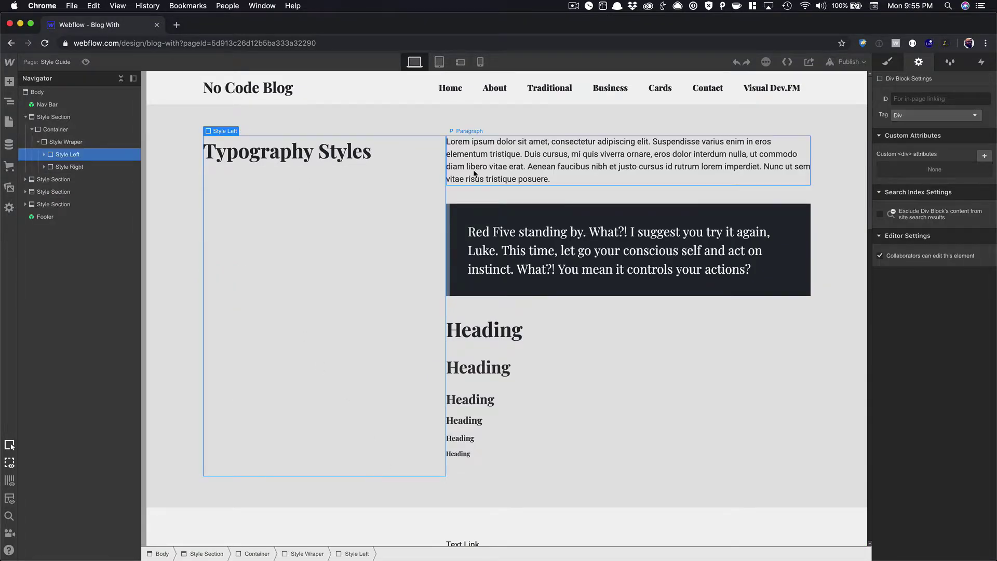
left_click(557, 164)
left_click(886, 62)
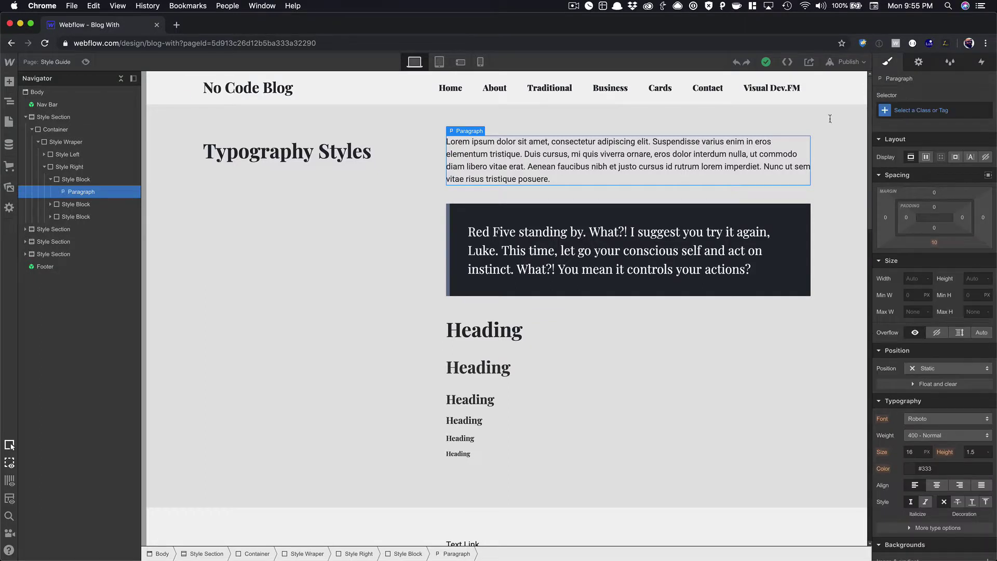
left_click(915, 103)
left_click(917, 167)
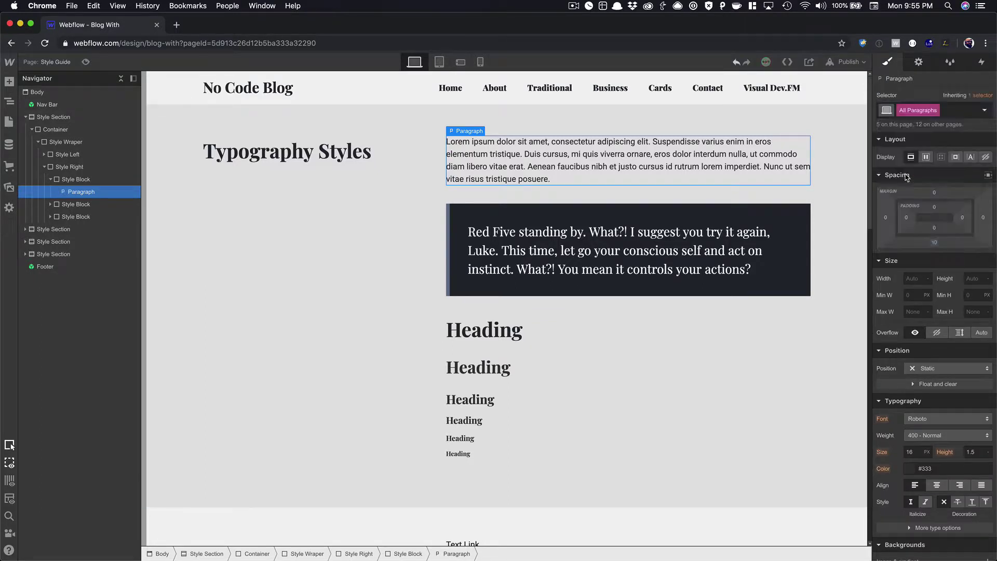
- Select the Body and inspect the Body (All Pages) style
left_click(71, 94)
left_click(947, 111)
left_click(913, 170)
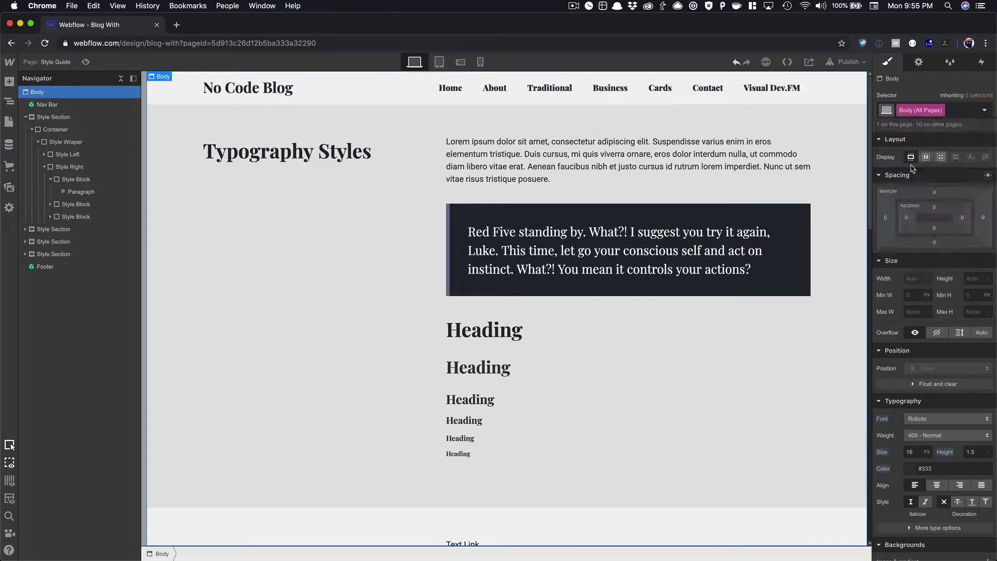
scroll(920, 223, "down", 5)
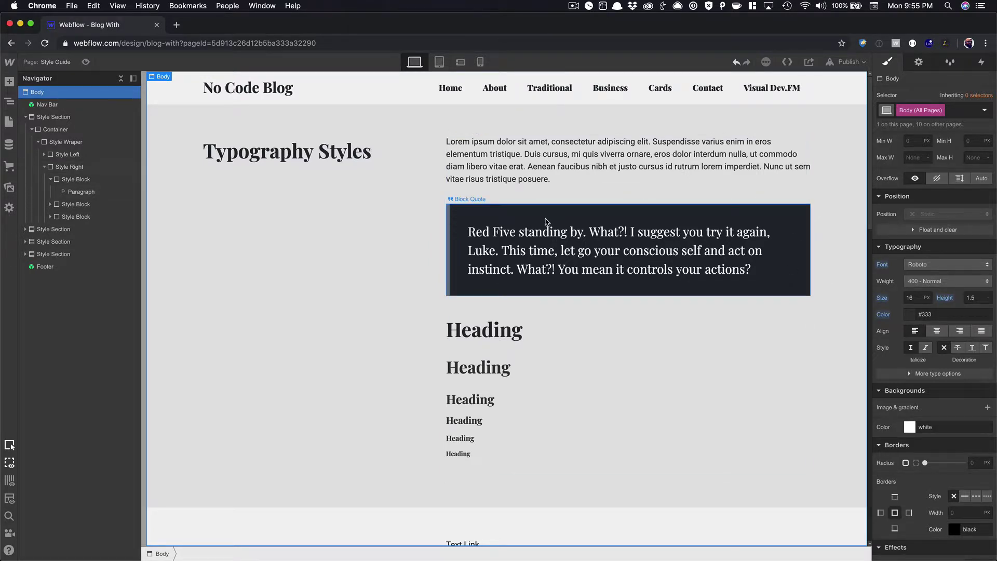
- Check the selector options for the dark block quote and the Heading 1
left_click(778, 213)
left_click(909, 110)
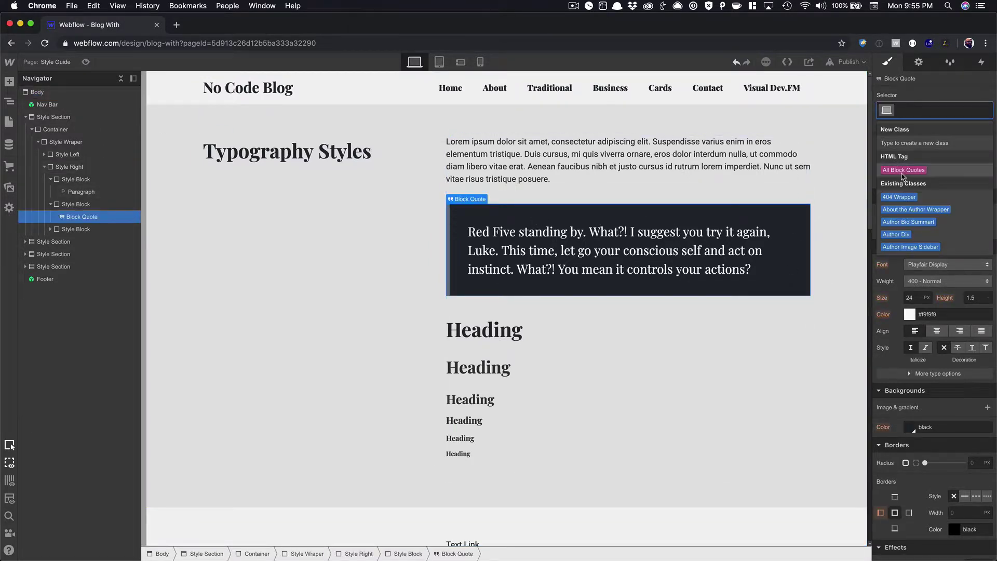
left_click(657, 300)
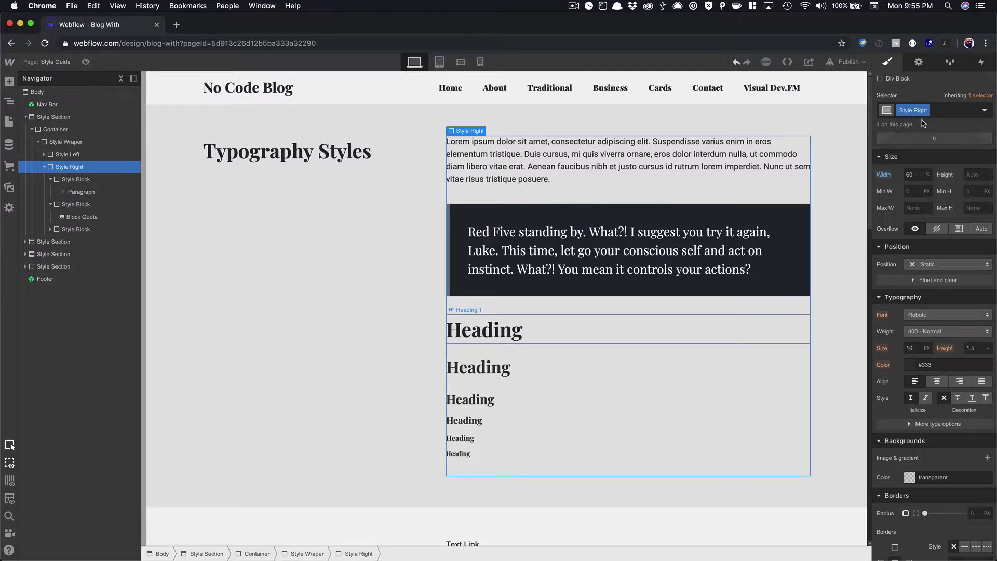
left_click(924, 110)
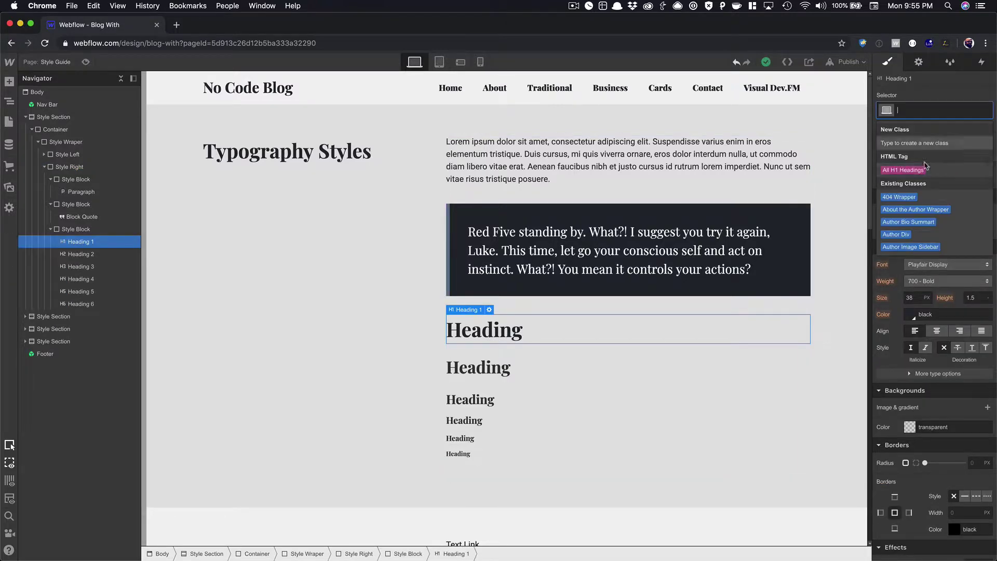
left_click(697, 266)
scroll(712, 289, "down", 5)
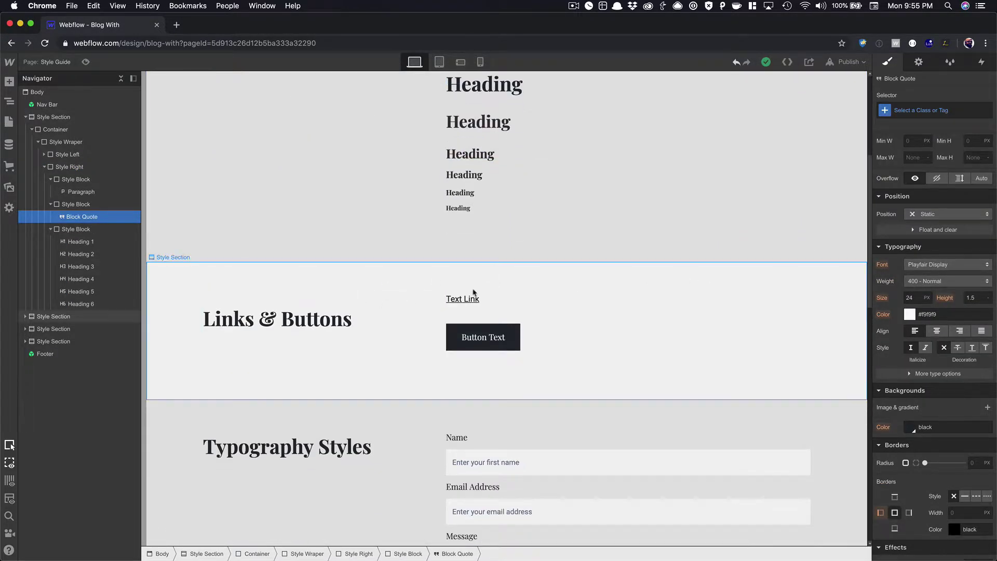
- Select the Text Link and the Button Text button in Links & Buttons
left_click(473, 299)
left_click(489, 338)
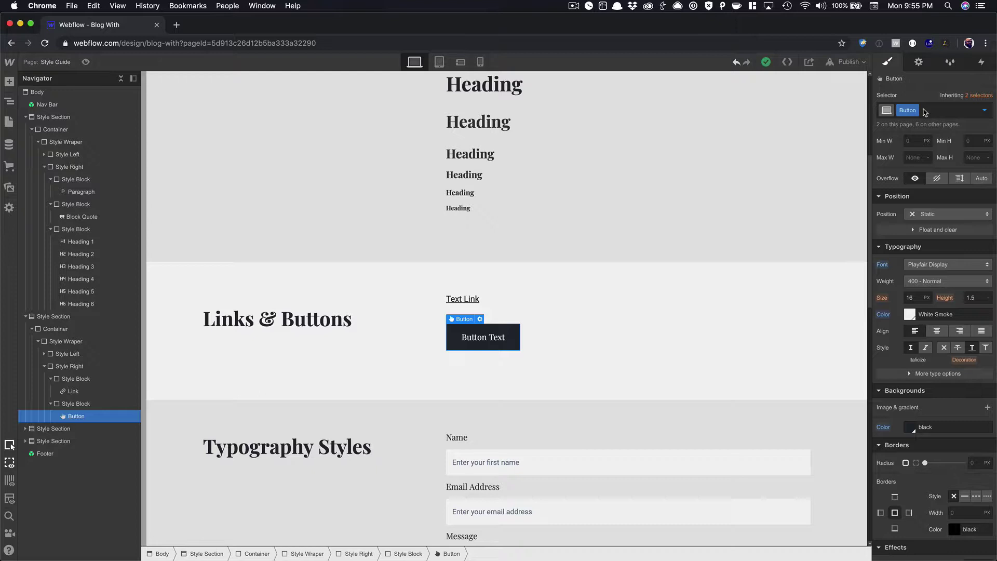
scroll(527, 326, "down", 5)
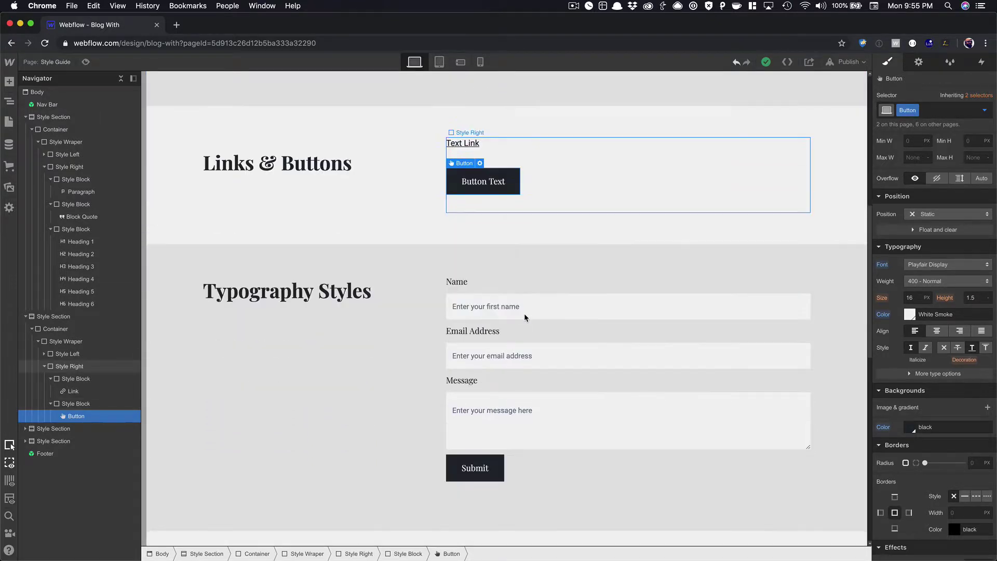
- Inspect the Name input, its label's selector options and the Submit button styles
left_click(529, 273)
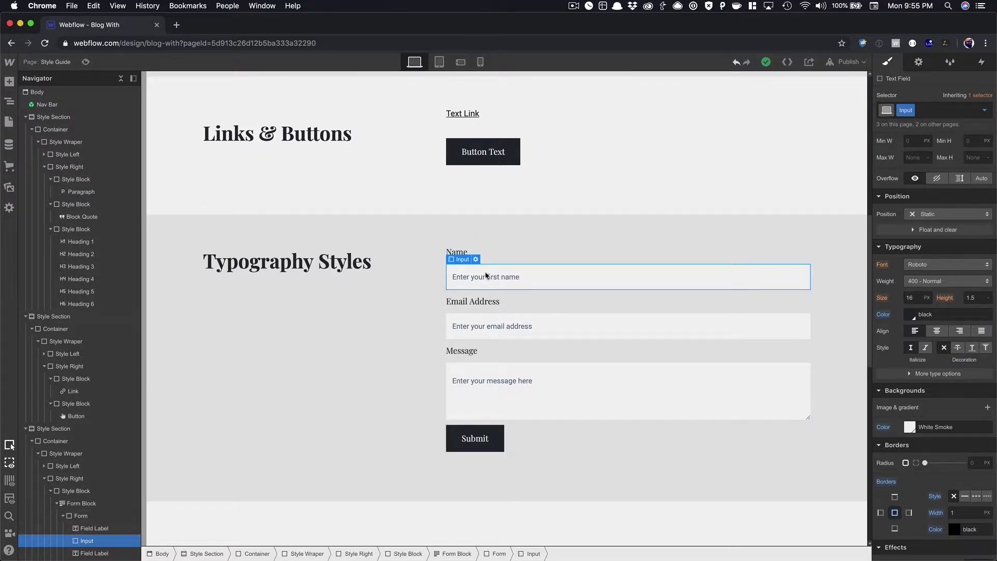
left_click(491, 253)
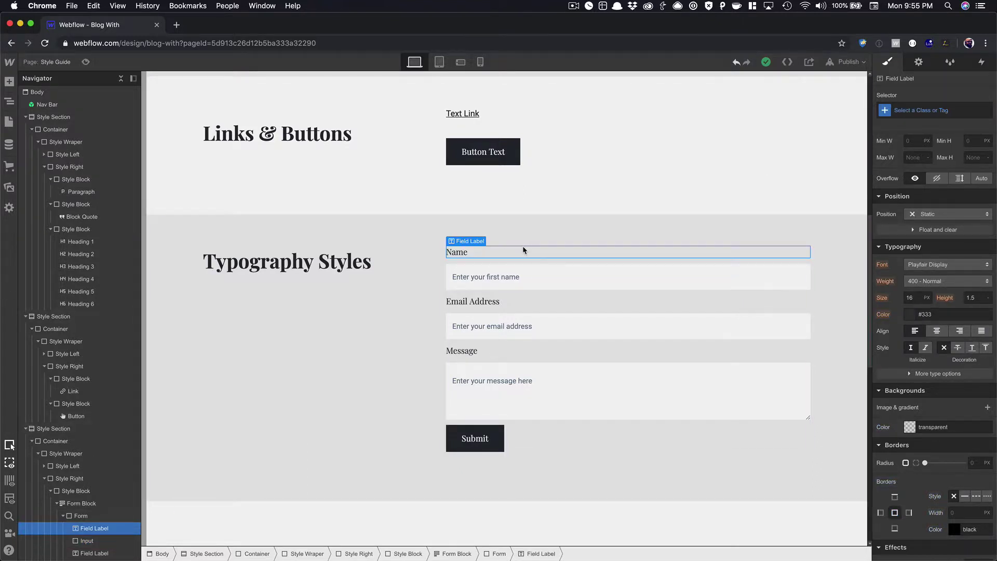
left_click(914, 108)
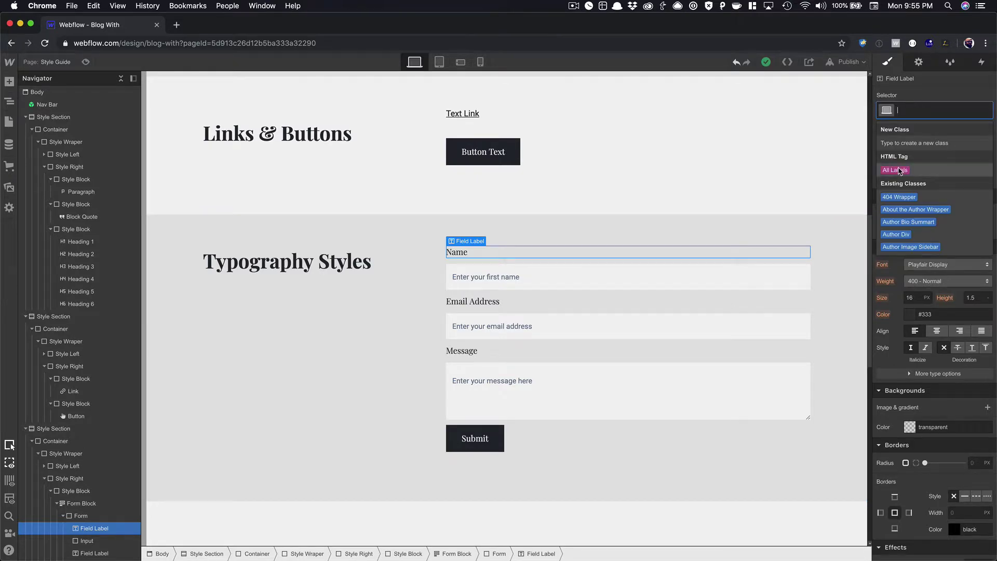
left_click(474, 438)
scroll(553, 412, "down", 1)
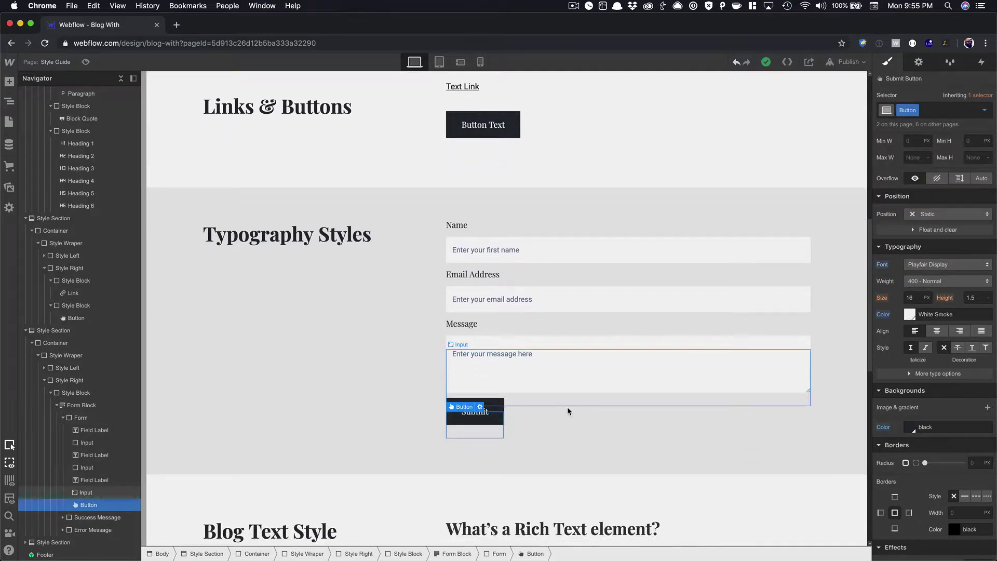
scroll(567, 407, "down", 8)
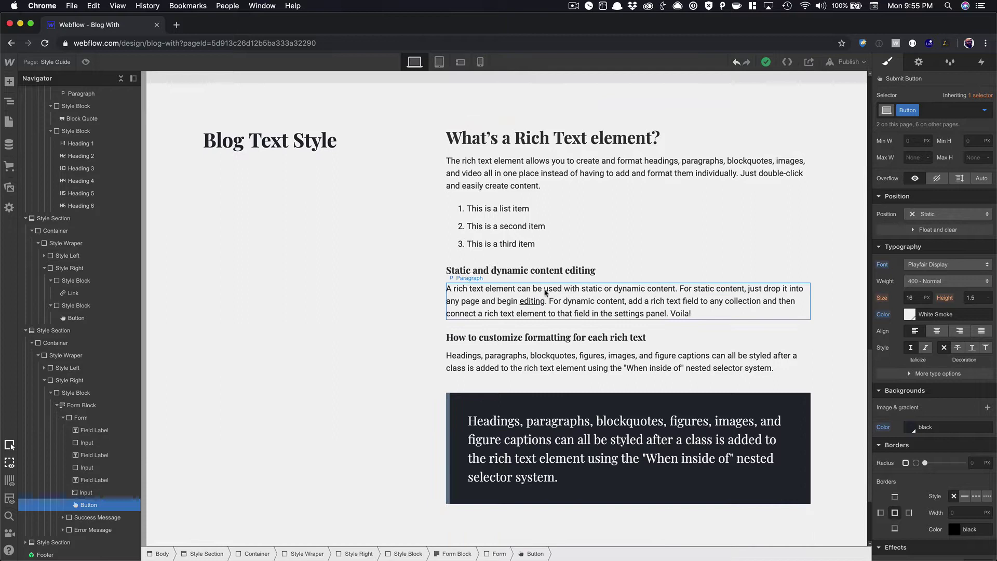
- Inspect Blog Text nested styles for the Heading 4, a list item, the 'editing' link and block quote
left_click(545, 271)
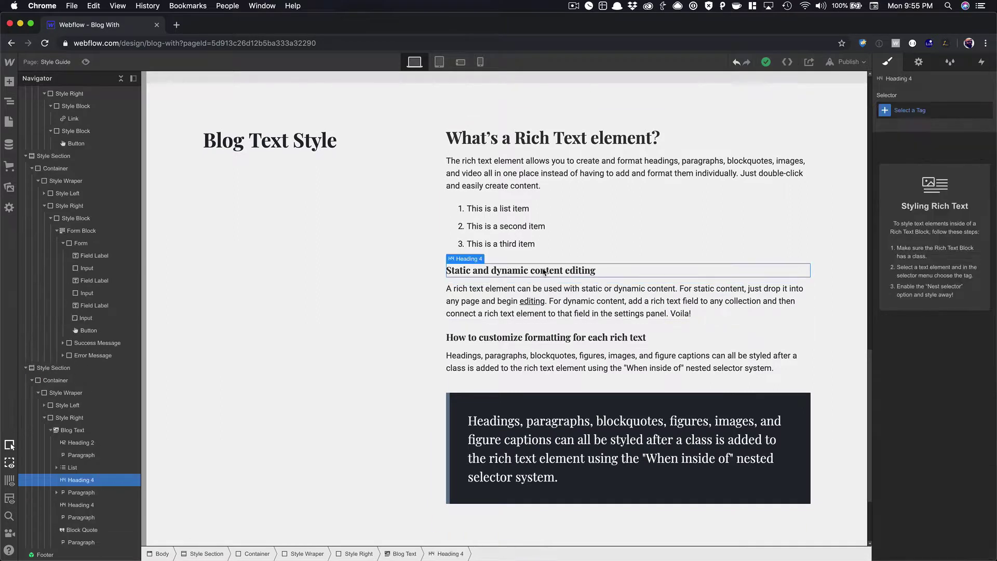
left_click(513, 128)
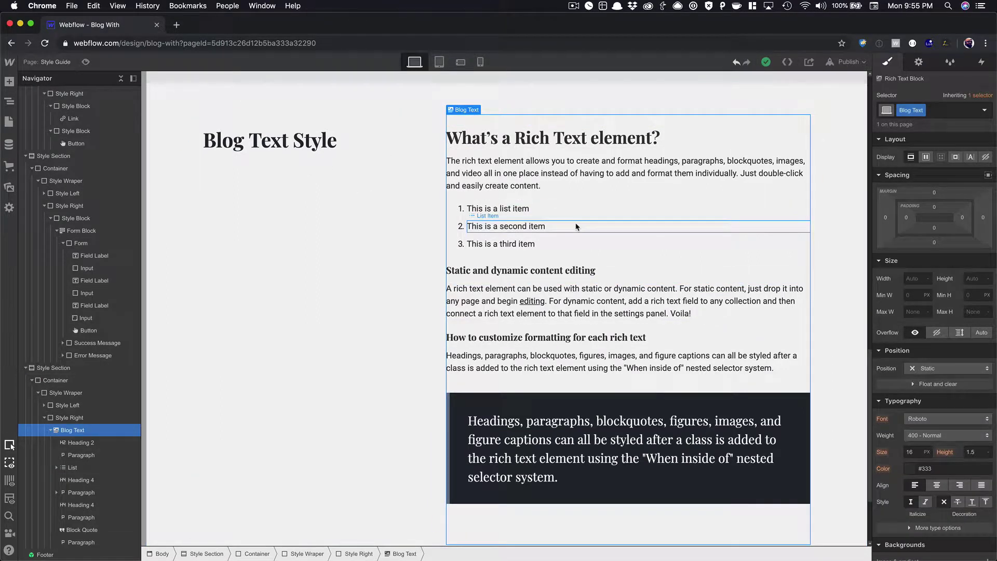
left_click(563, 207)
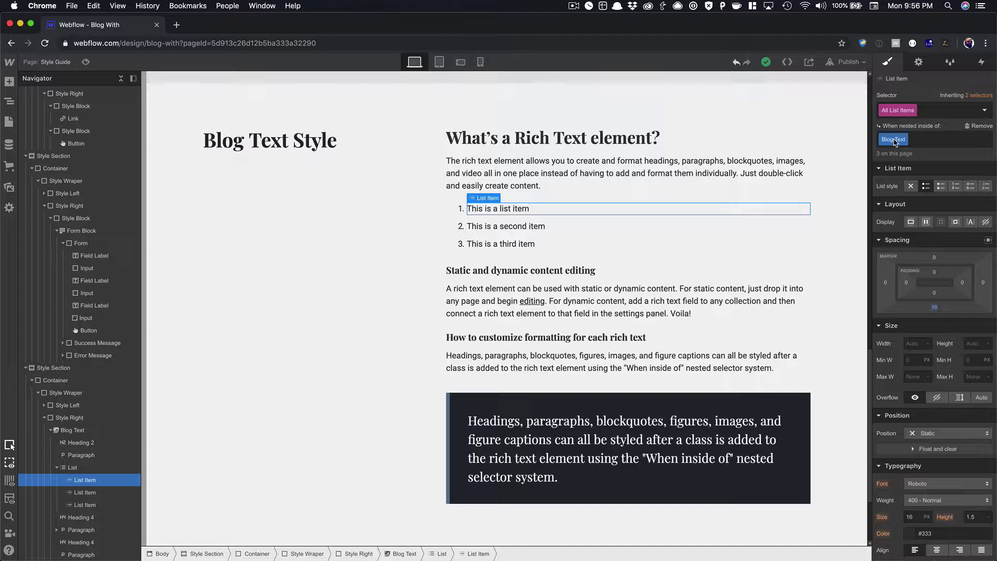
left_click(535, 306)
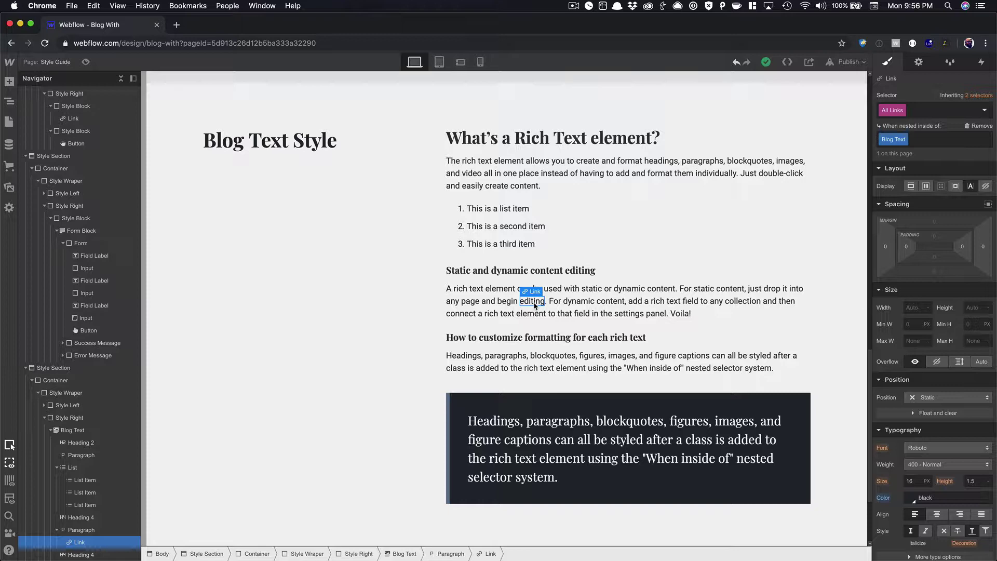
scroll(571, 364, "down", 1)
left_click(585, 374)
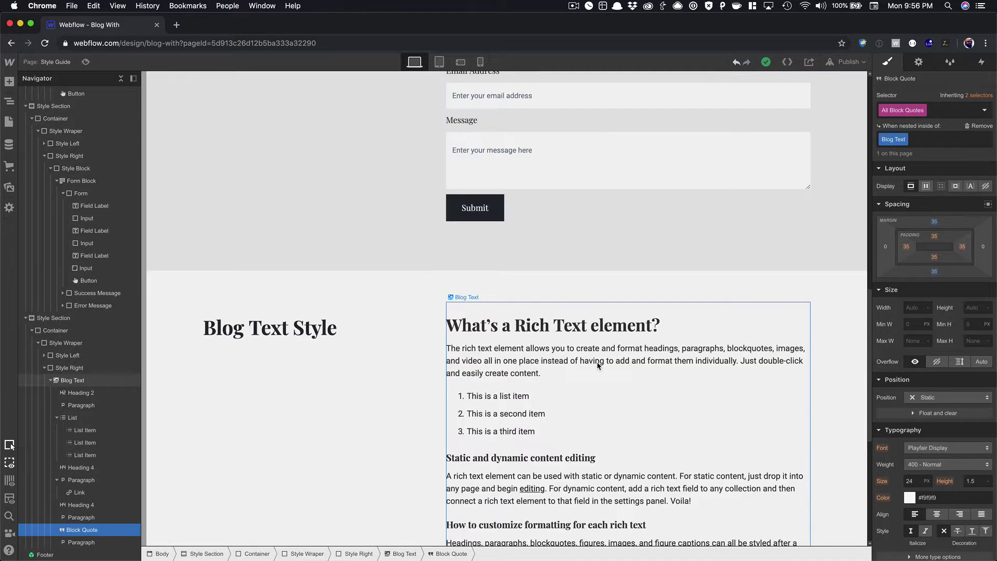
scroll(598, 366, "down", 3)
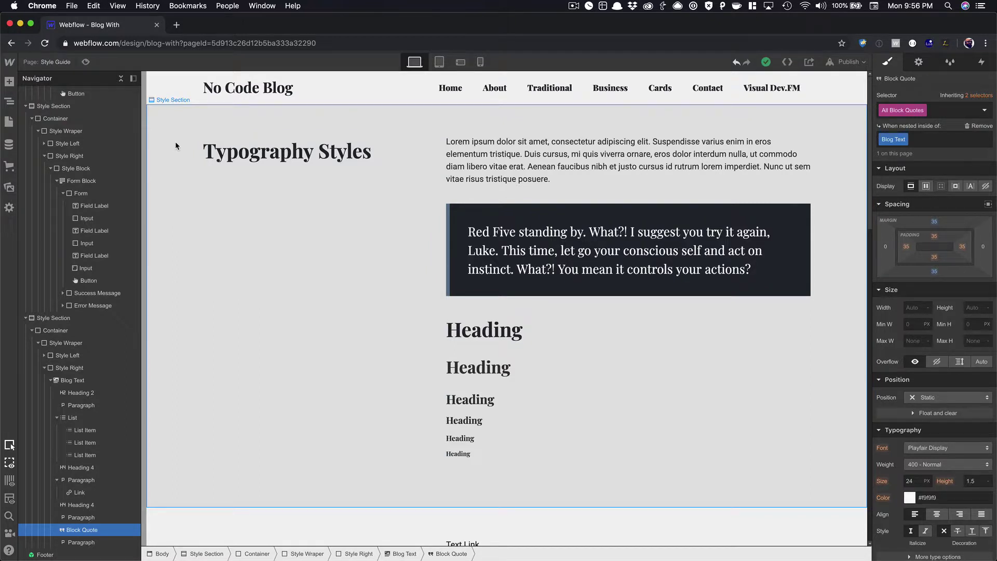
- Open Blog Posts Template and select the empty HTML Embed under 'Join the conversation'
left_click(9, 122)
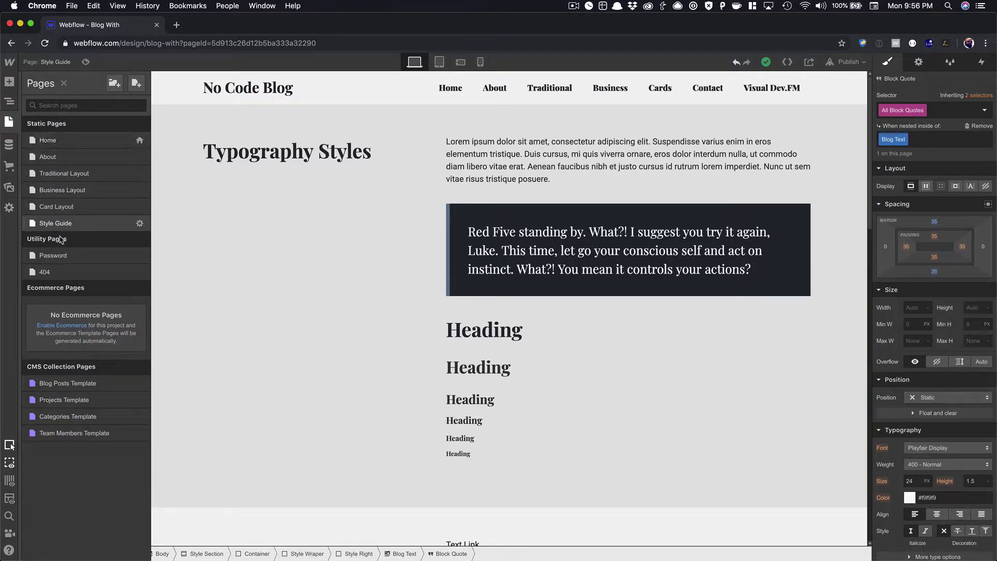
left_click(97, 385)
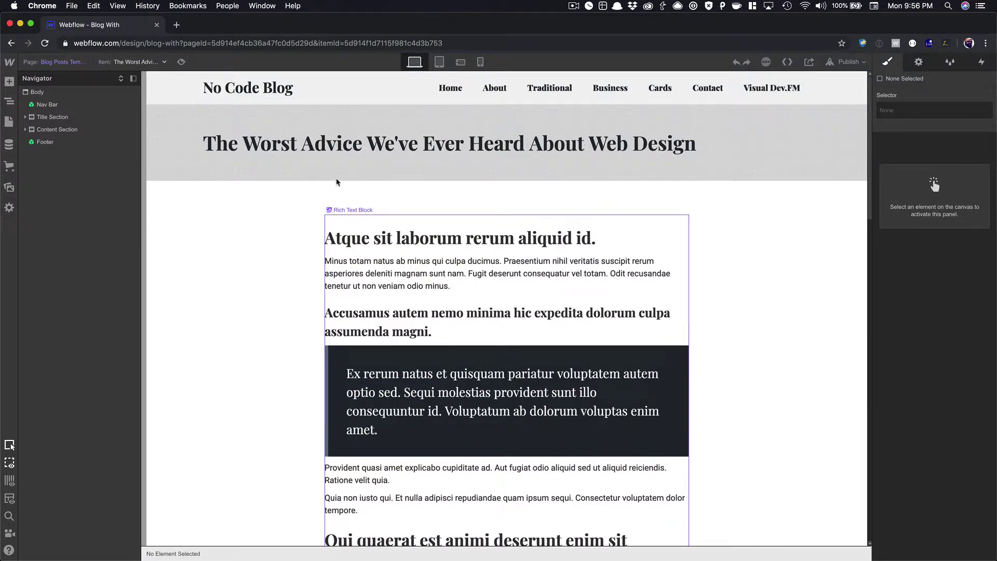
scroll(441, 240, "down", 15)
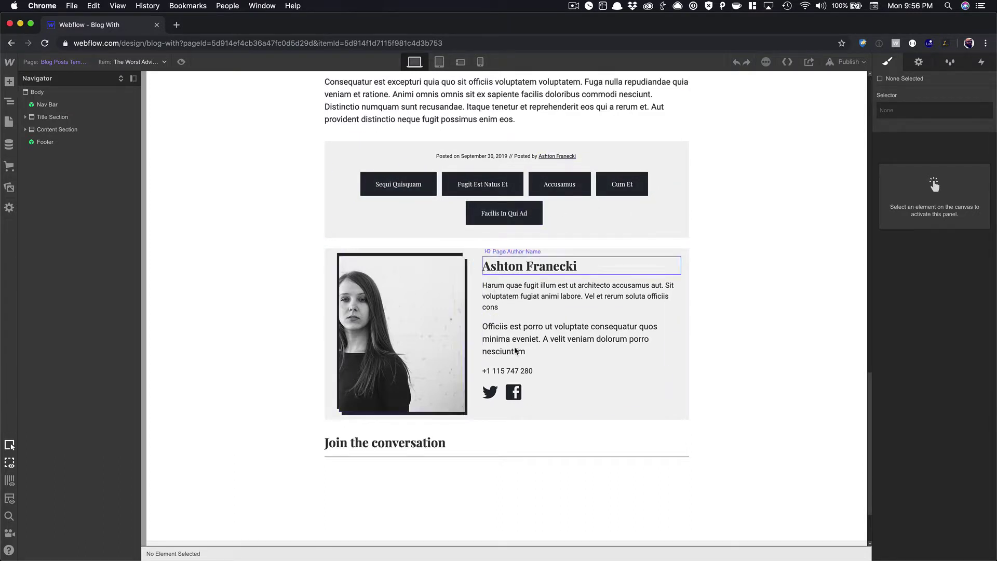
scroll(568, 310, "down", 3)
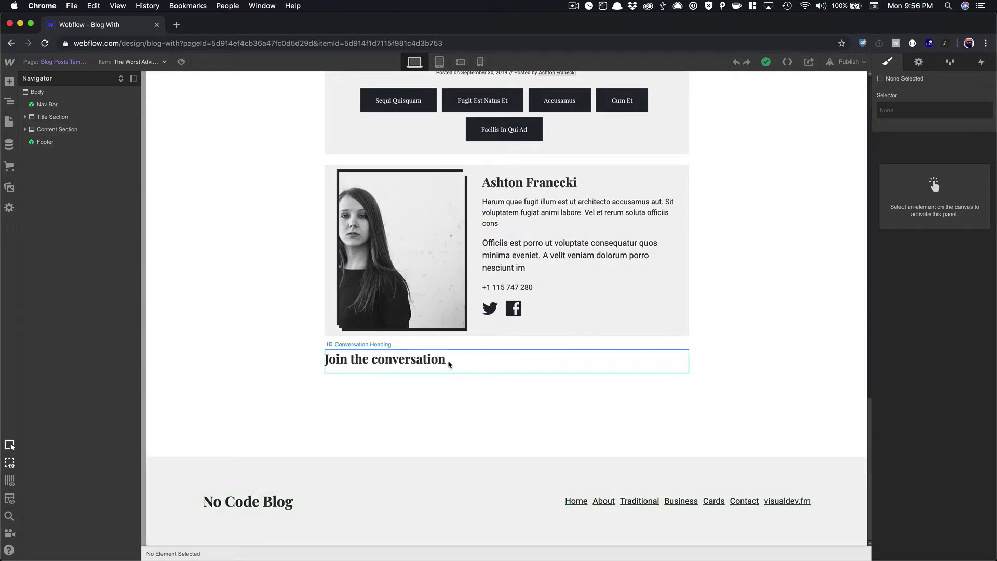
left_click(392, 385)
double_click(393, 385)
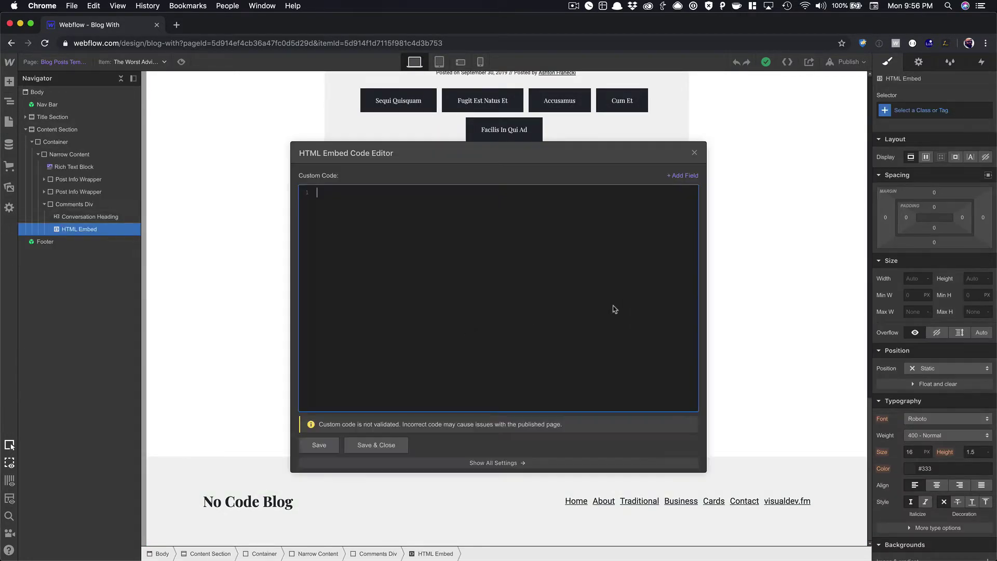
left_click(694, 152)
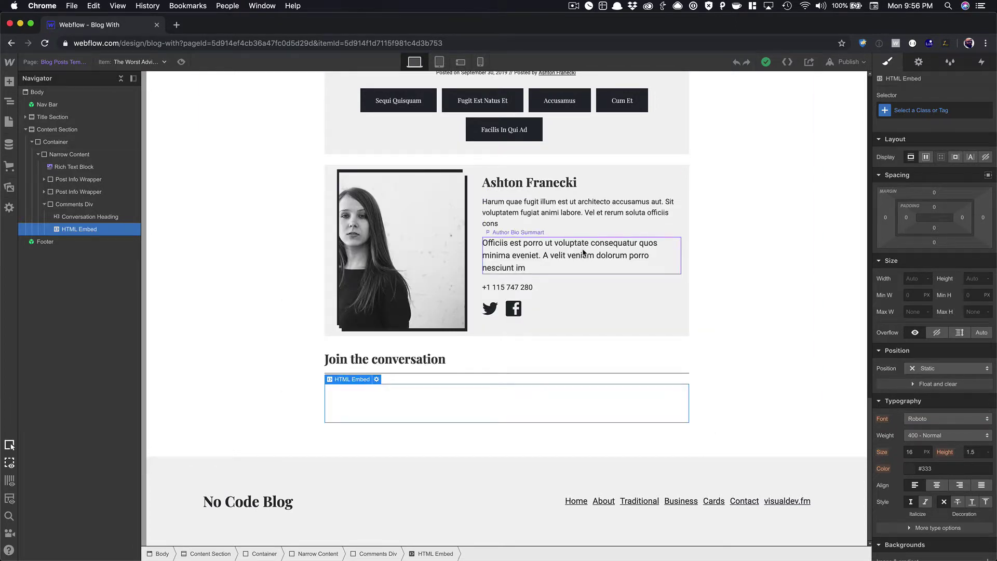
left_click(286, 214)
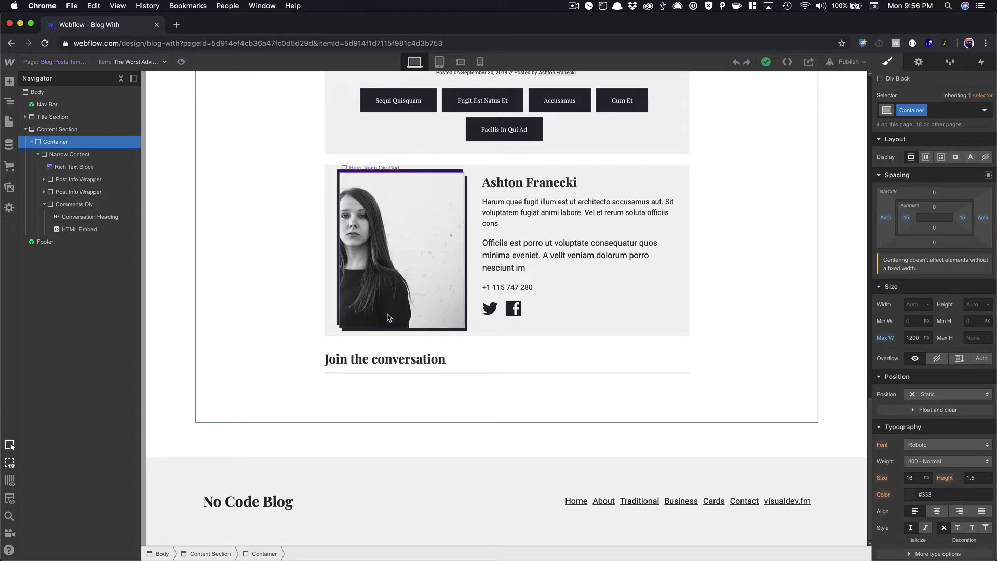
scroll(459, 220, "up", 20)
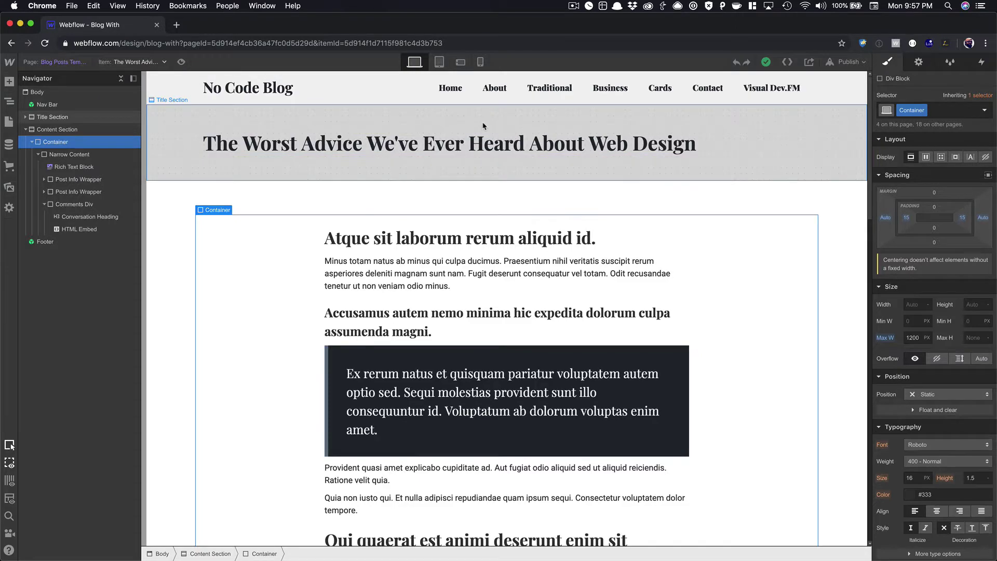
scroll(483, 126, "down", 5)
scroll(481, 129, "up", 5)
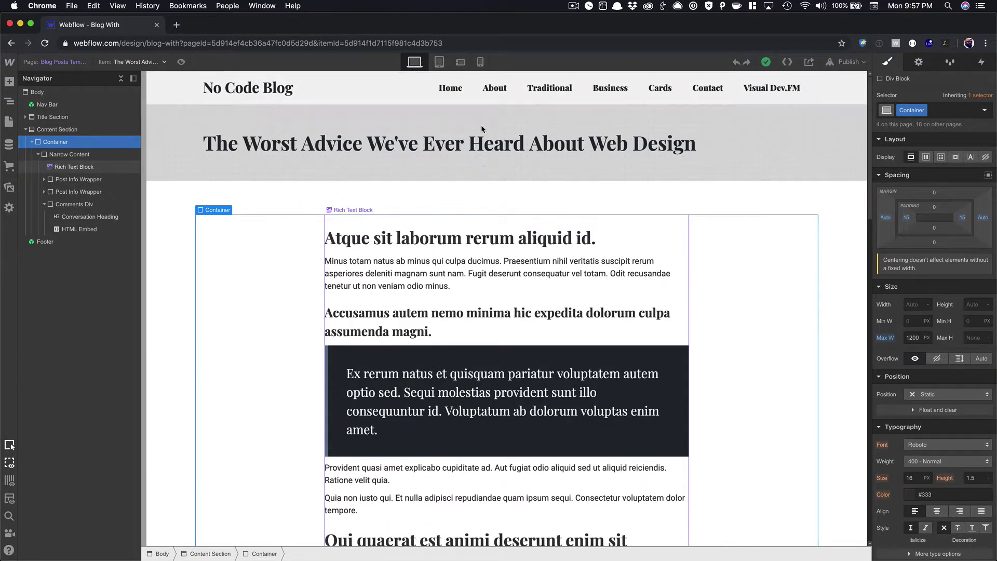
scroll(481, 129, "down", 10)
scroll(481, 124, "up", 10)
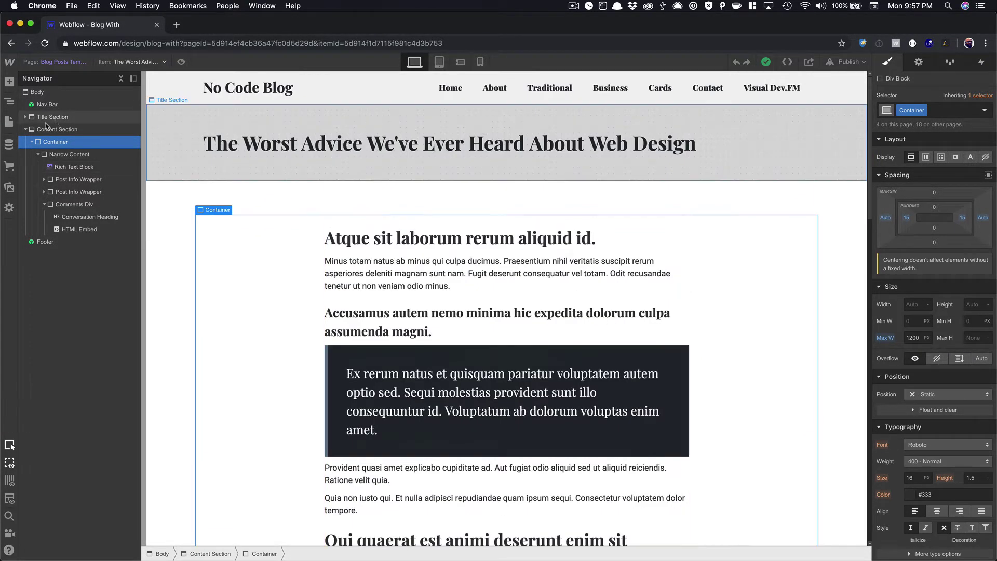
- Open the Categories Template and preview it with the Fugit Est Natus Et category
left_click(9, 121)
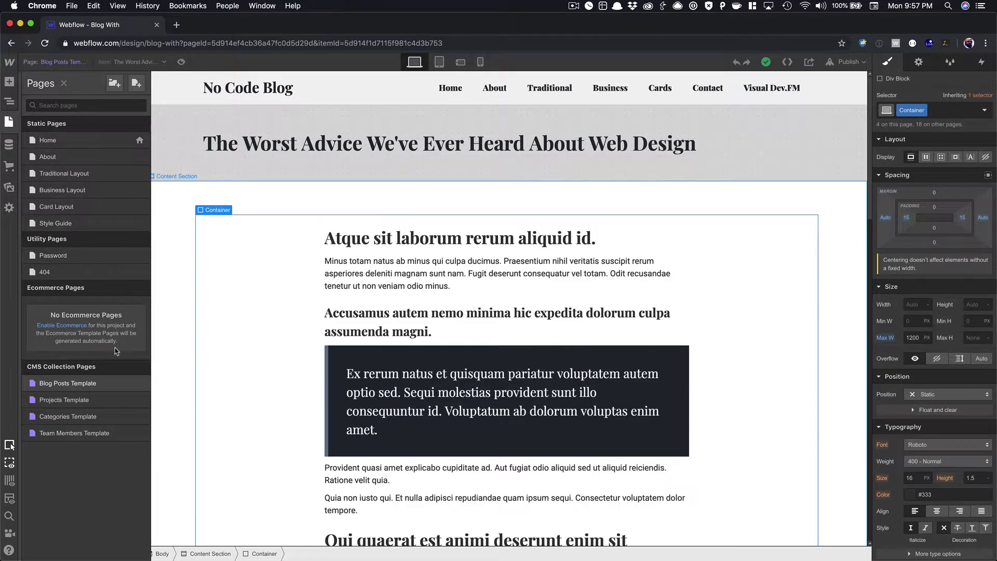
left_click(68, 416)
scroll(318, 322, "down", 2)
scroll(316, 291, "up", 2)
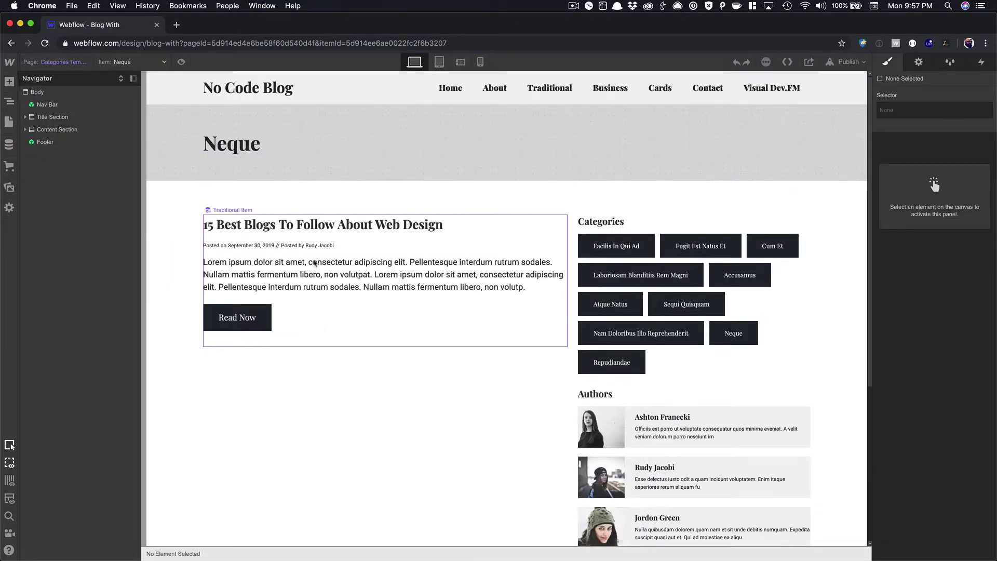
left_click(164, 62)
left_click(122, 86)
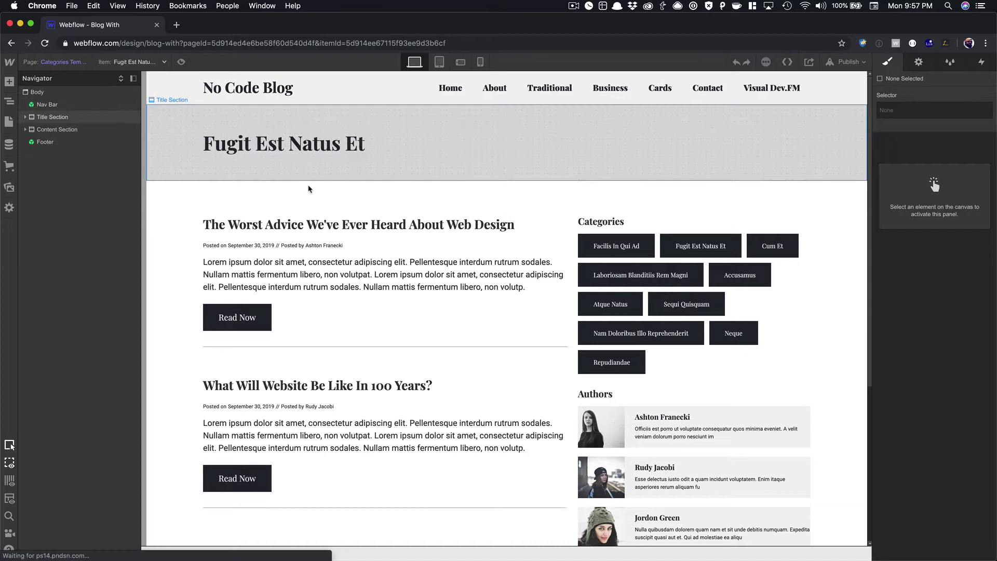
scroll(320, 195, "down", 5)
scroll(322, 196, "up", 5)
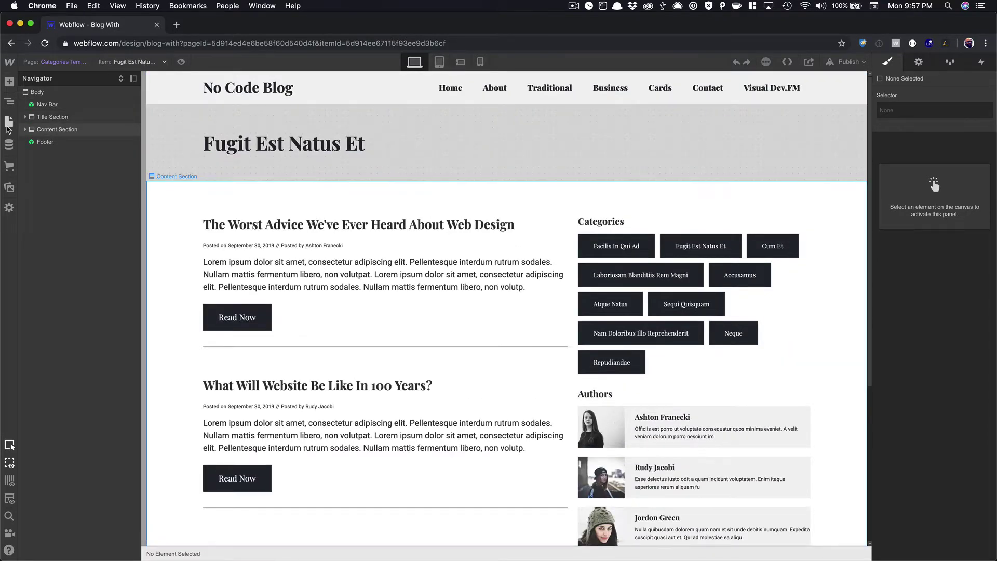
- Open the Team Members Template and preview another team member's list of posts
left_click(9, 123)
left_click(82, 434)
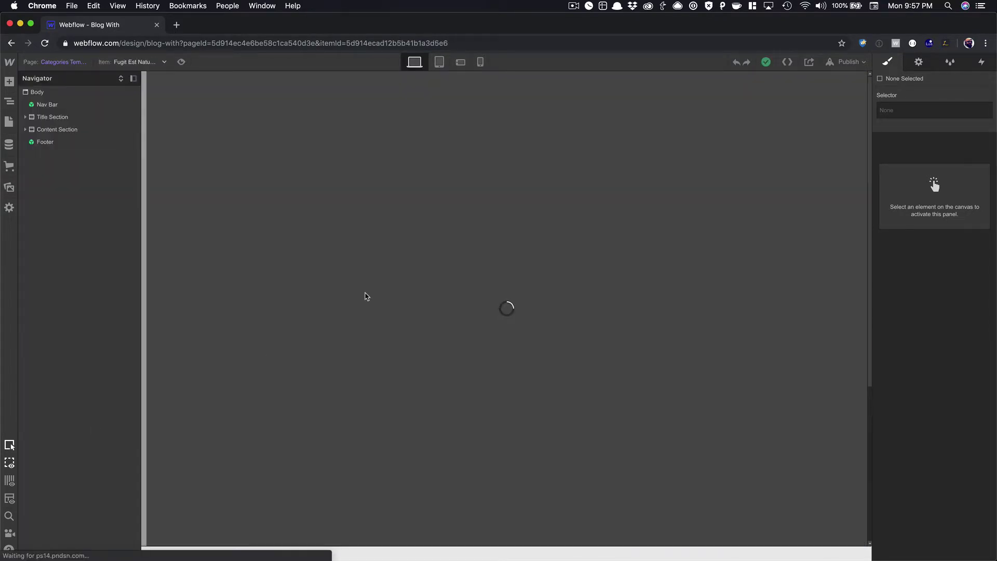
scroll(408, 225, "down", 4)
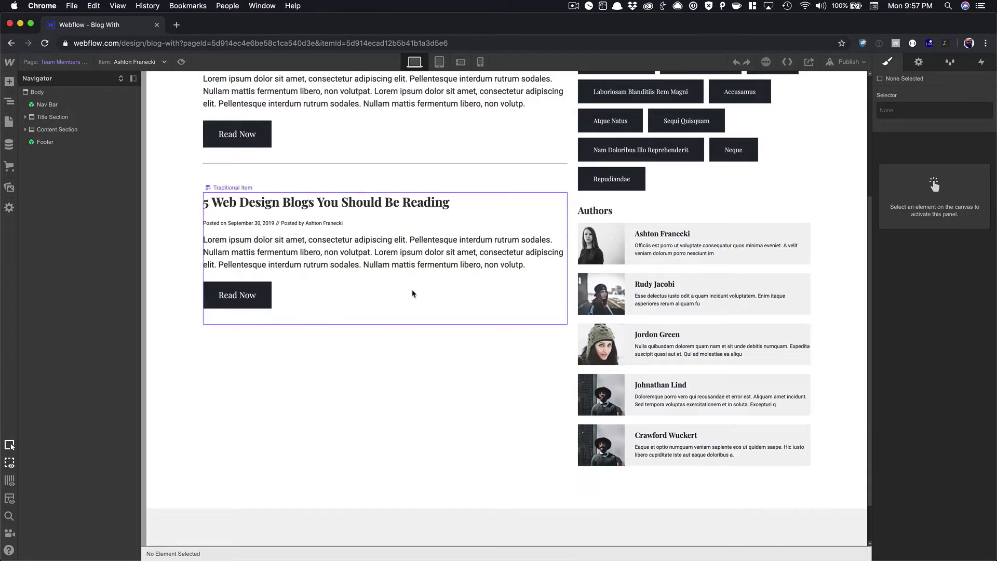
scroll(413, 294, "up", 5)
left_click(134, 62)
left_click(152, 104)
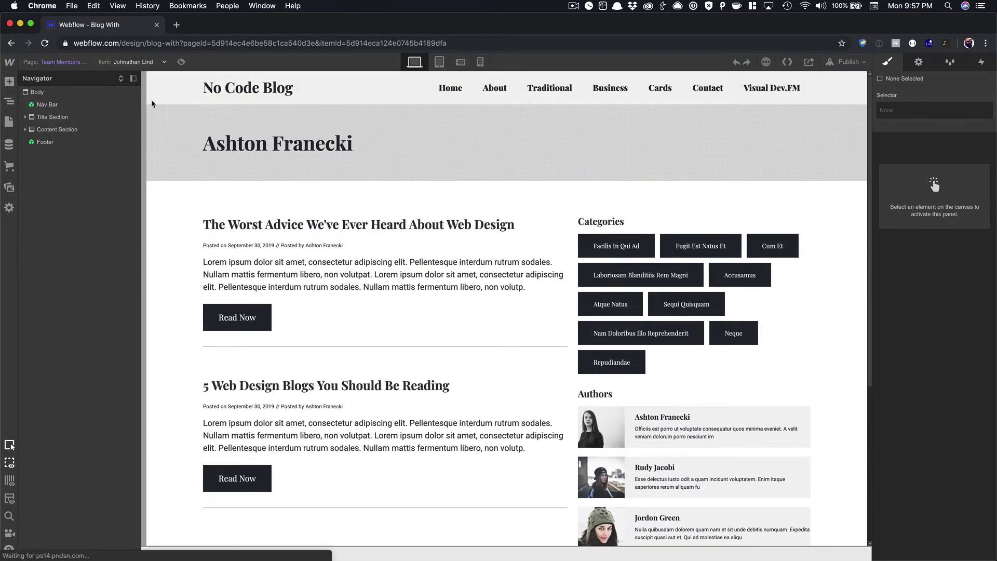
scroll(472, 218, "down", 3)
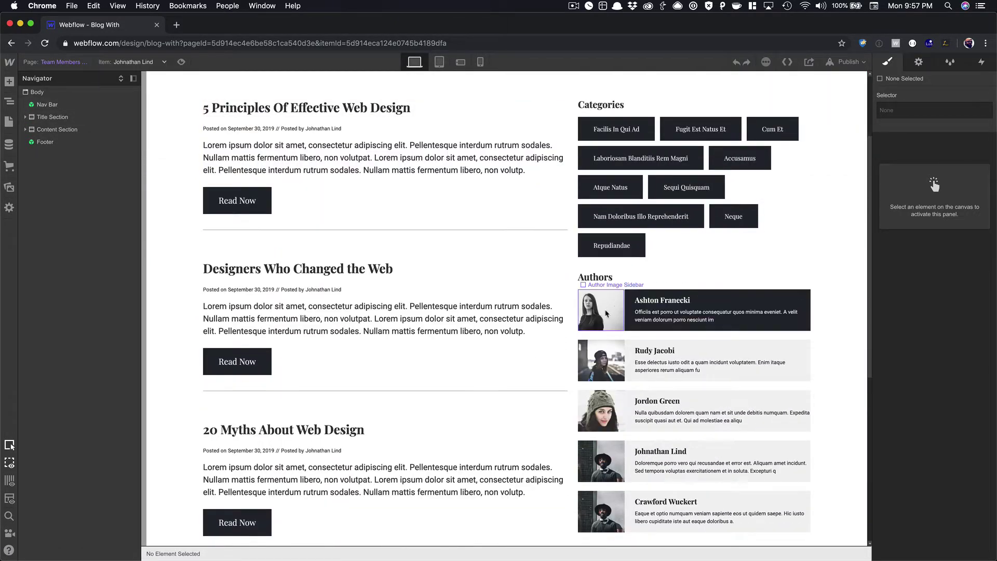
scroll(312, 179, "up", 3)
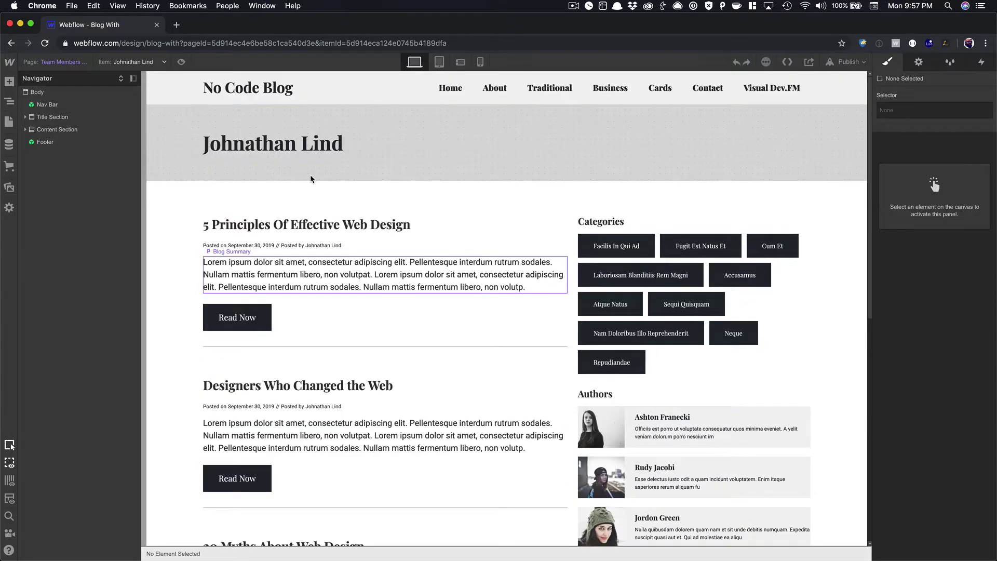
scroll(446, 233, "down", 3)
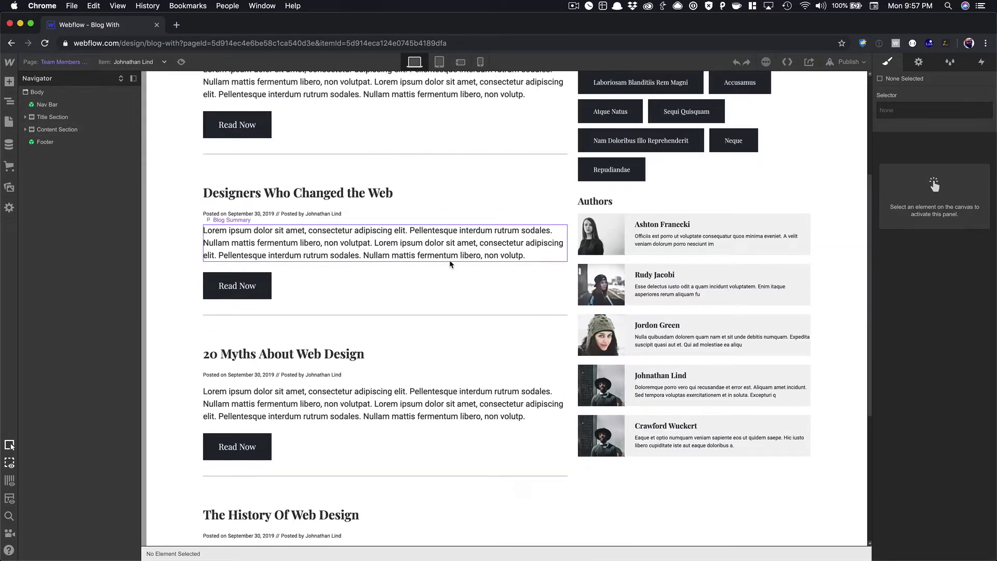
scroll(450, 264, "up", 3)
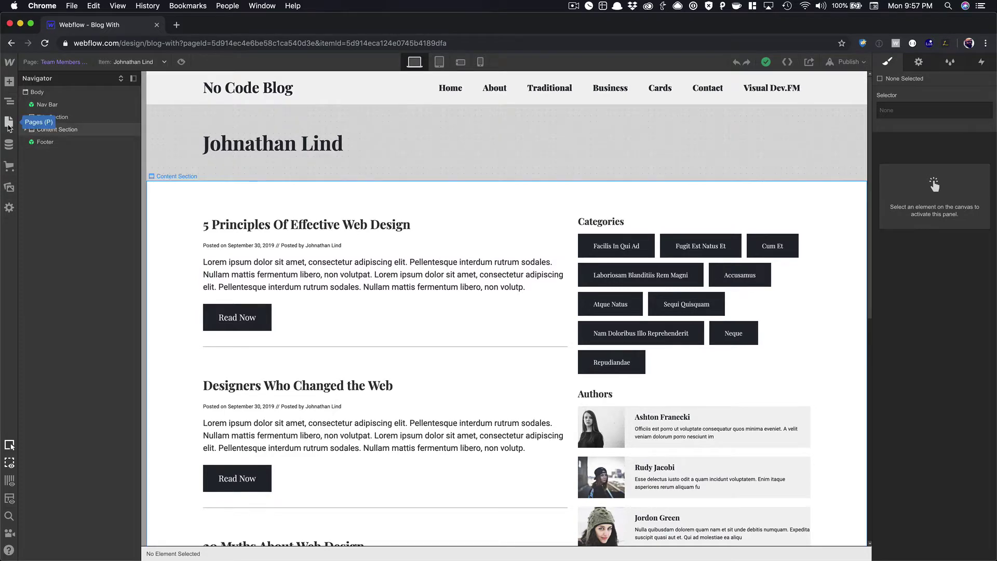
- Switch the Designer from the Team Members Template to the site's Home page
left_click(9, 128)
left_click(51, 138)
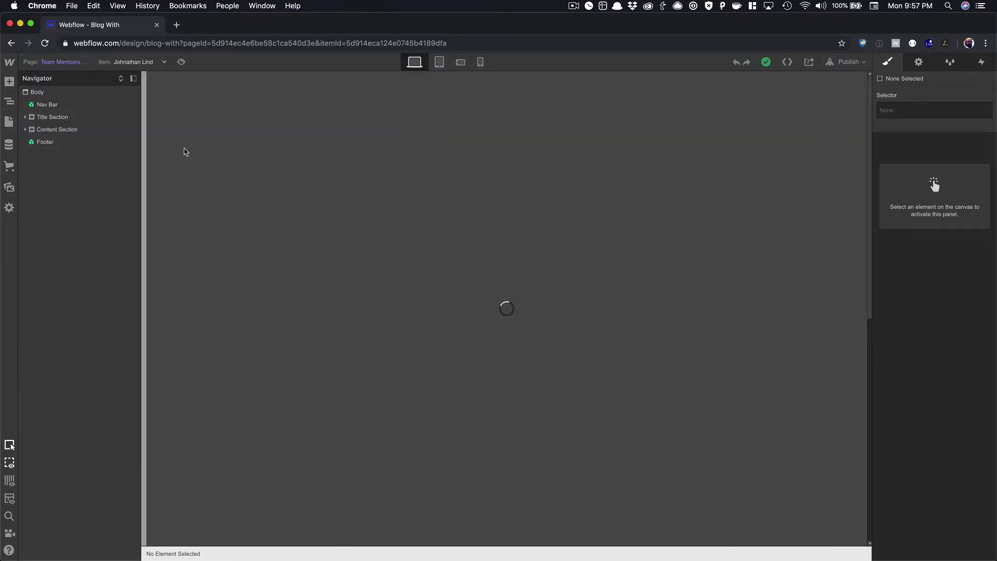